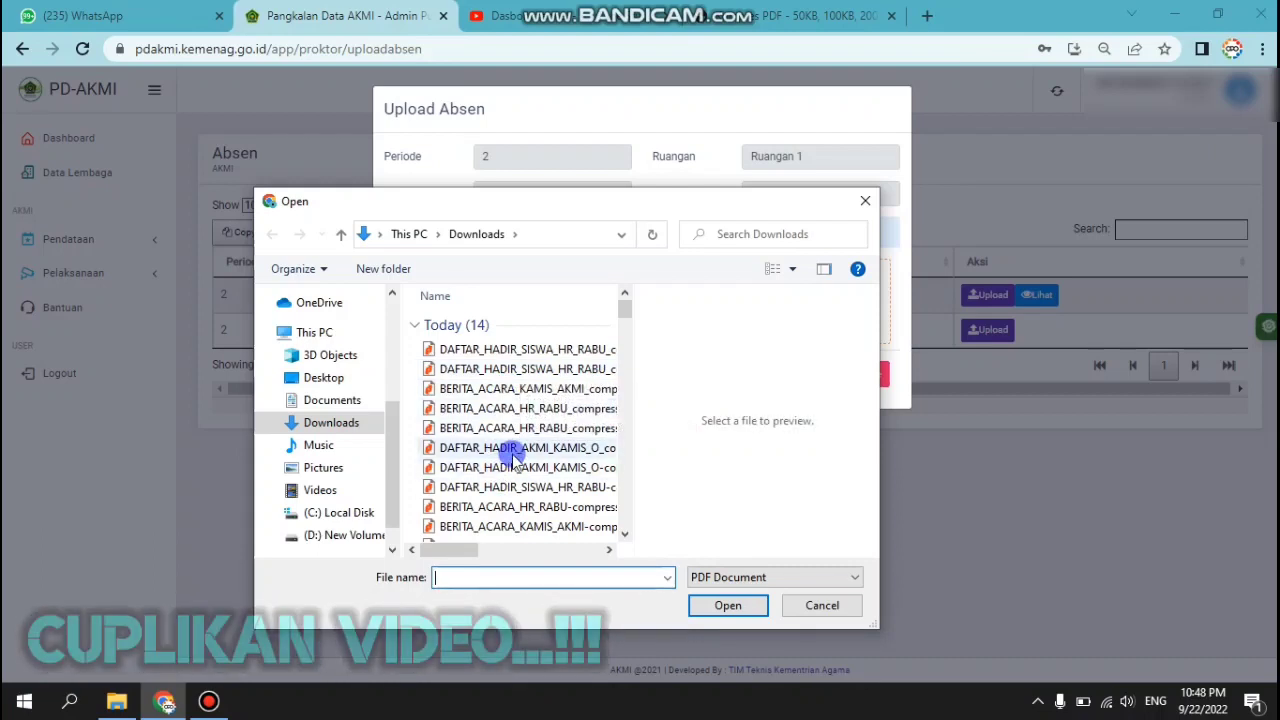
# - Upload the DAFTAR_HADIR_AKMI_KAMIS_O_co… PDF from Downloads as the attendance scan for period 2, day 2, Ruangan 1, session 1
pyautogui.click(508, 449)
pyautogui.moveTo(452, 557); pyautogui.dragTo(586, 557)
pyautogui.click(727, 607)
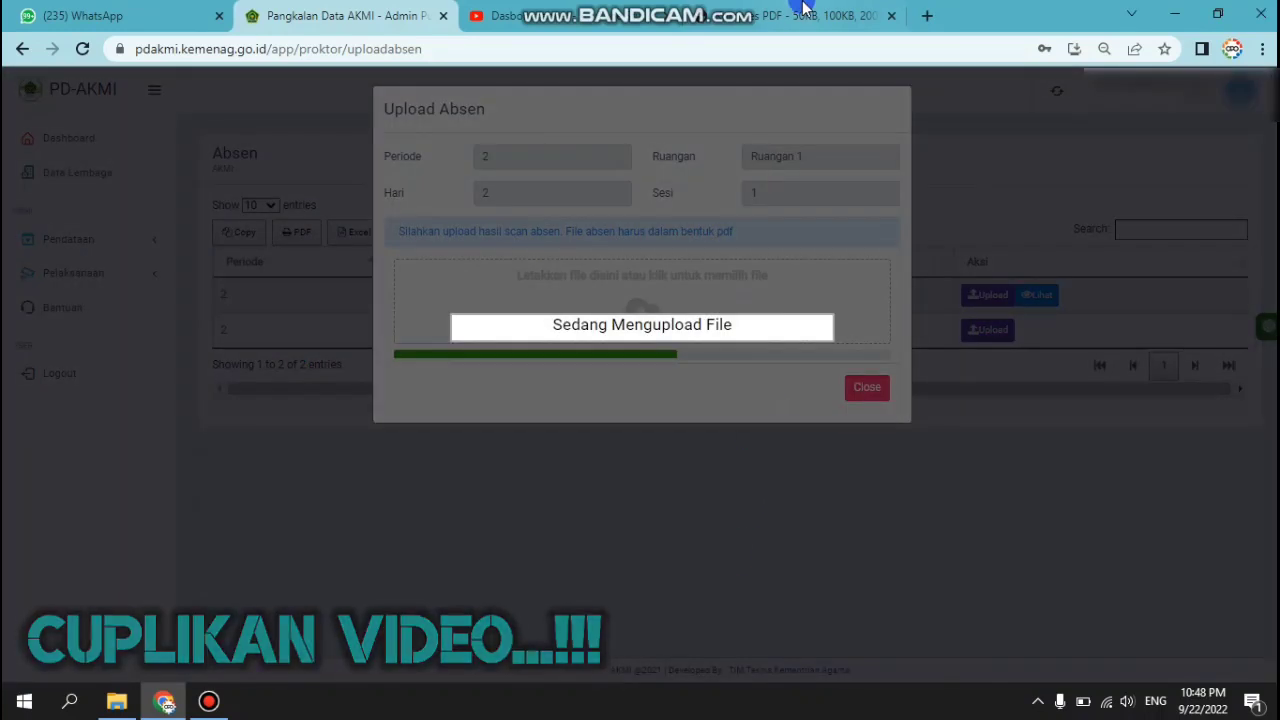
pyautogui.moveTo(804, 8)
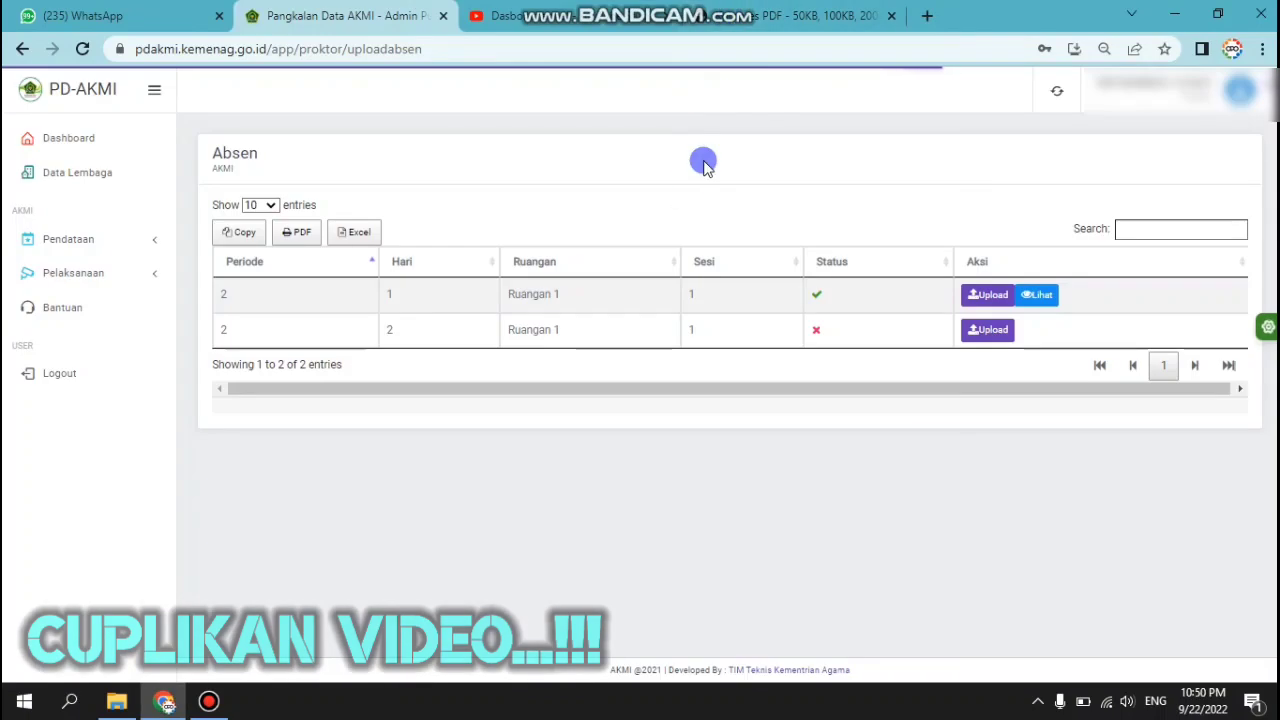
pyautogui.moveTo(709, 8)
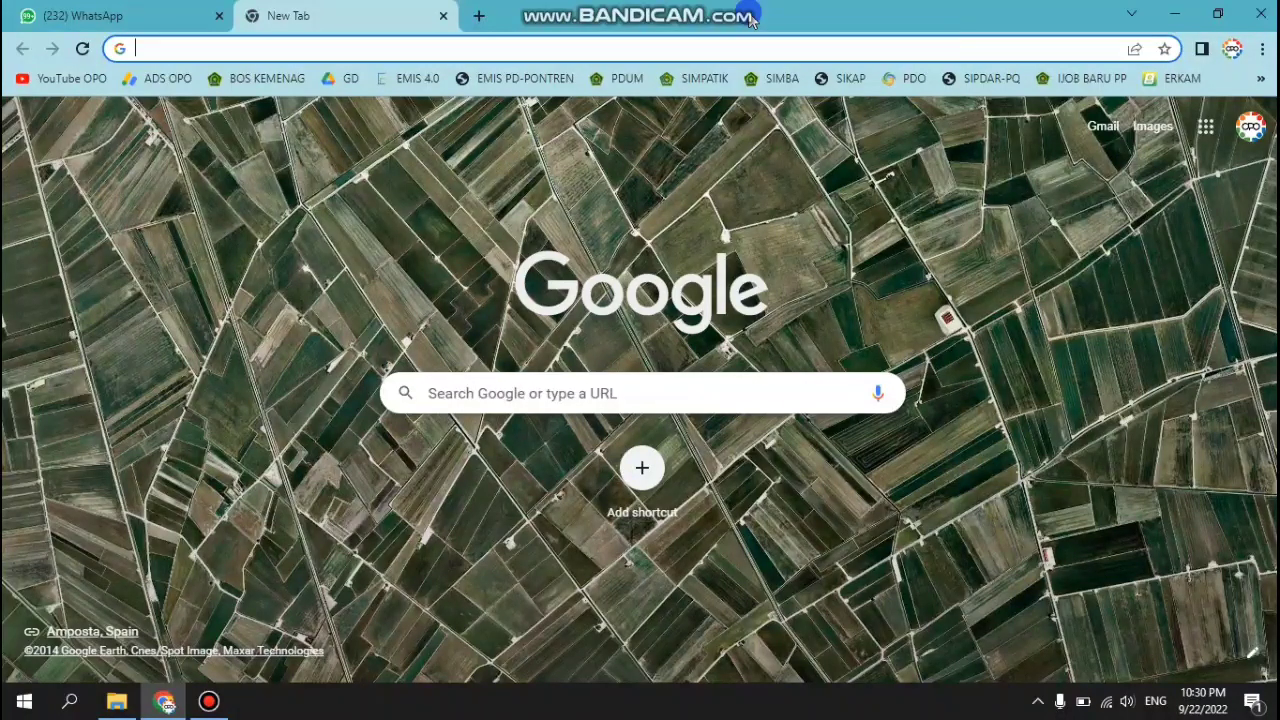
# - Open the AKMI data portal at pdakmi.kemenag.go.id
pyautogui.write('P')
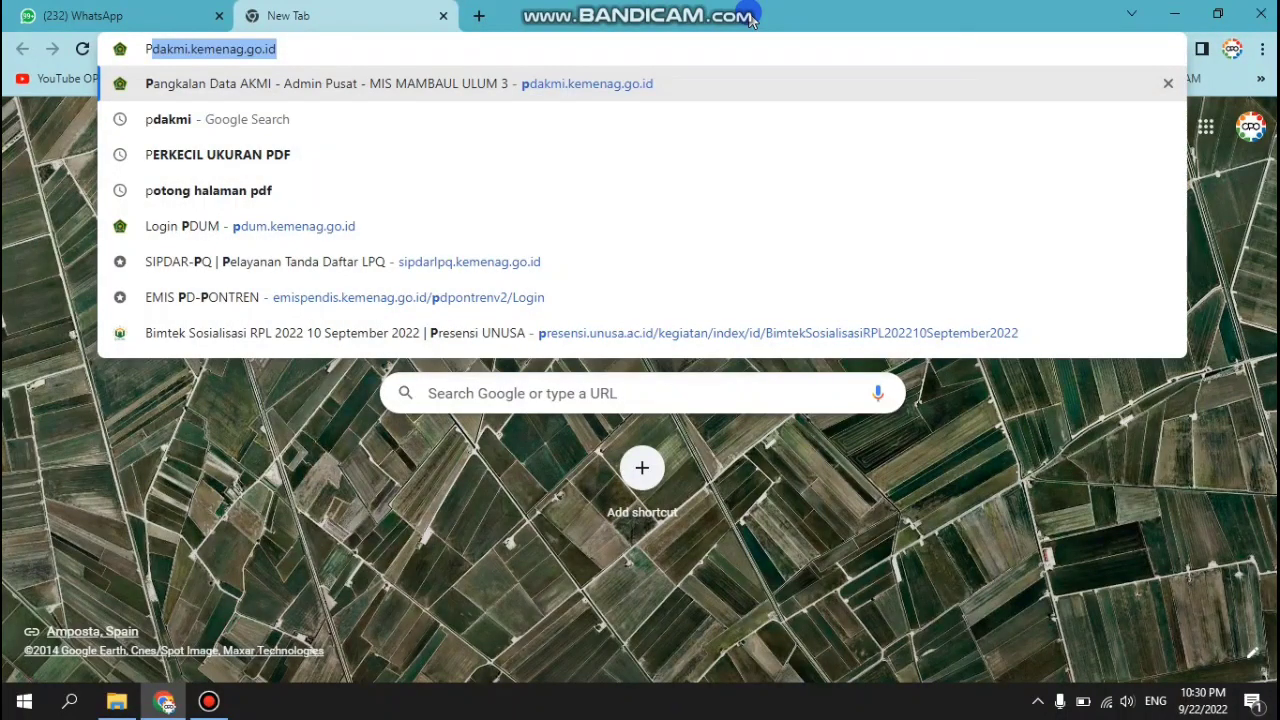
pyautogui.write('DAKMI')
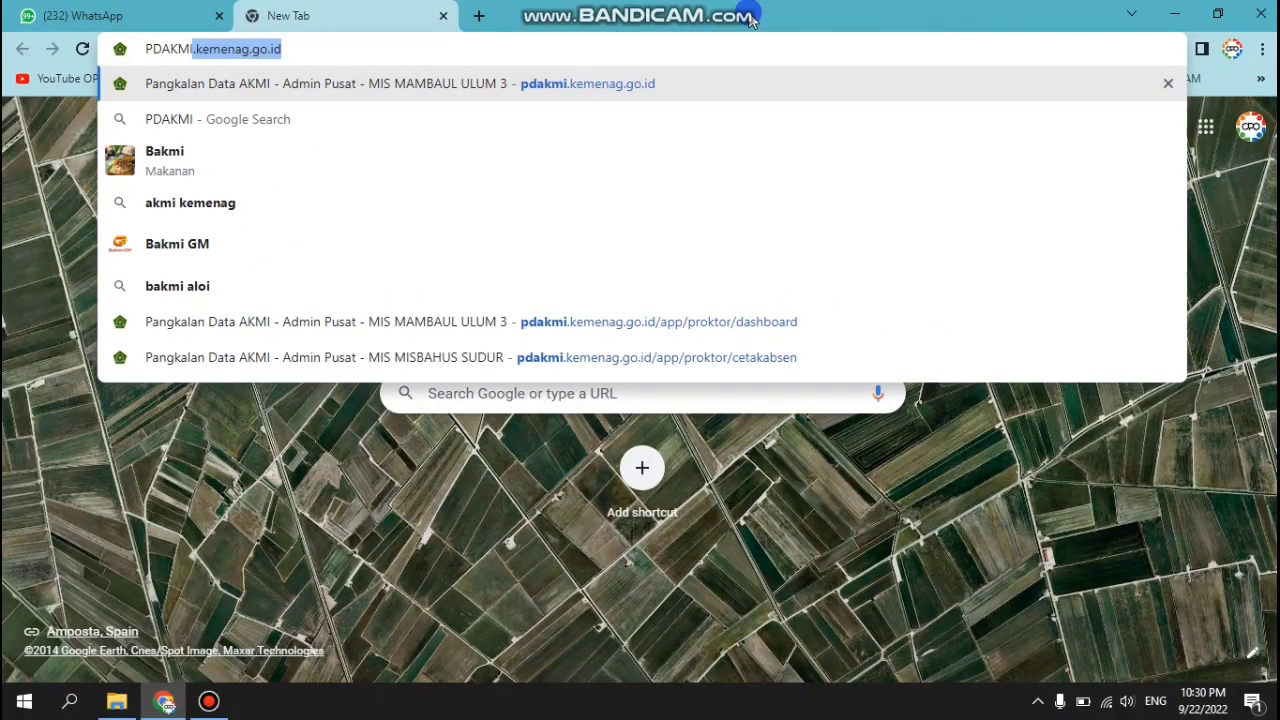
pyautogui.press('Return')
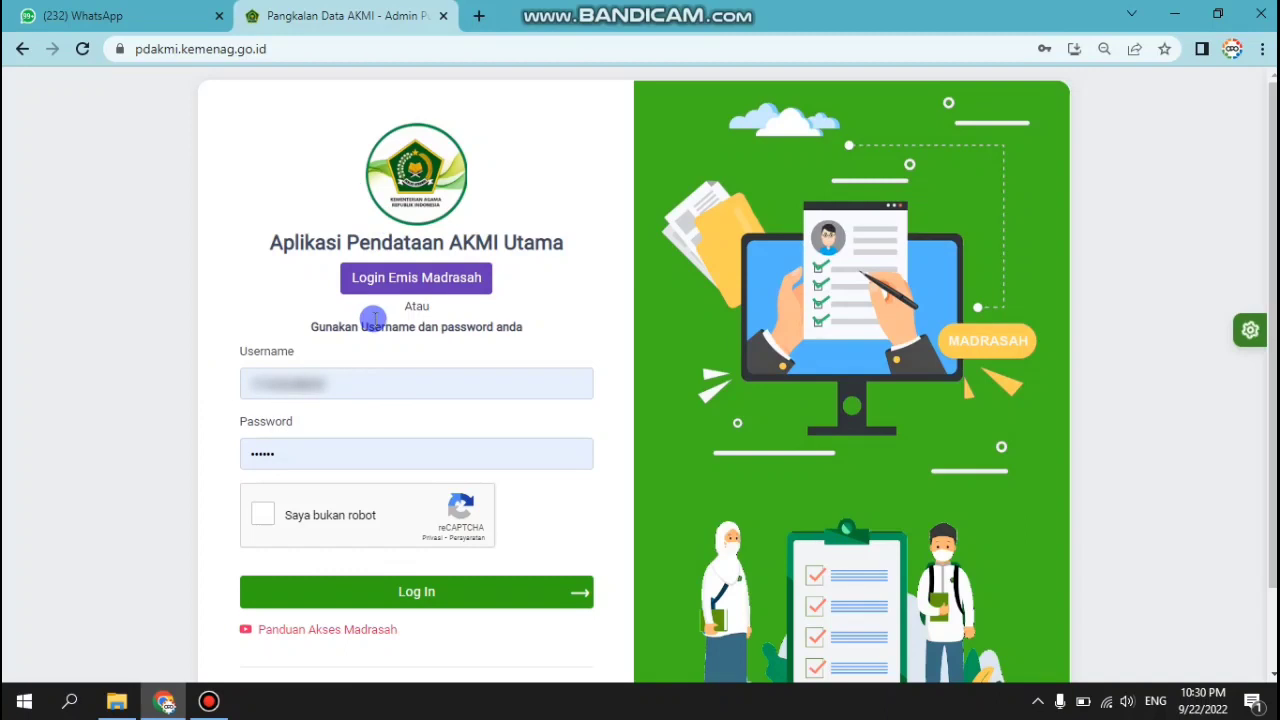
# - Log in through Login Emis Madrasah with the prefilled account credentials and complete the reCAPTCHA check
pyautogui.click(450, 281)
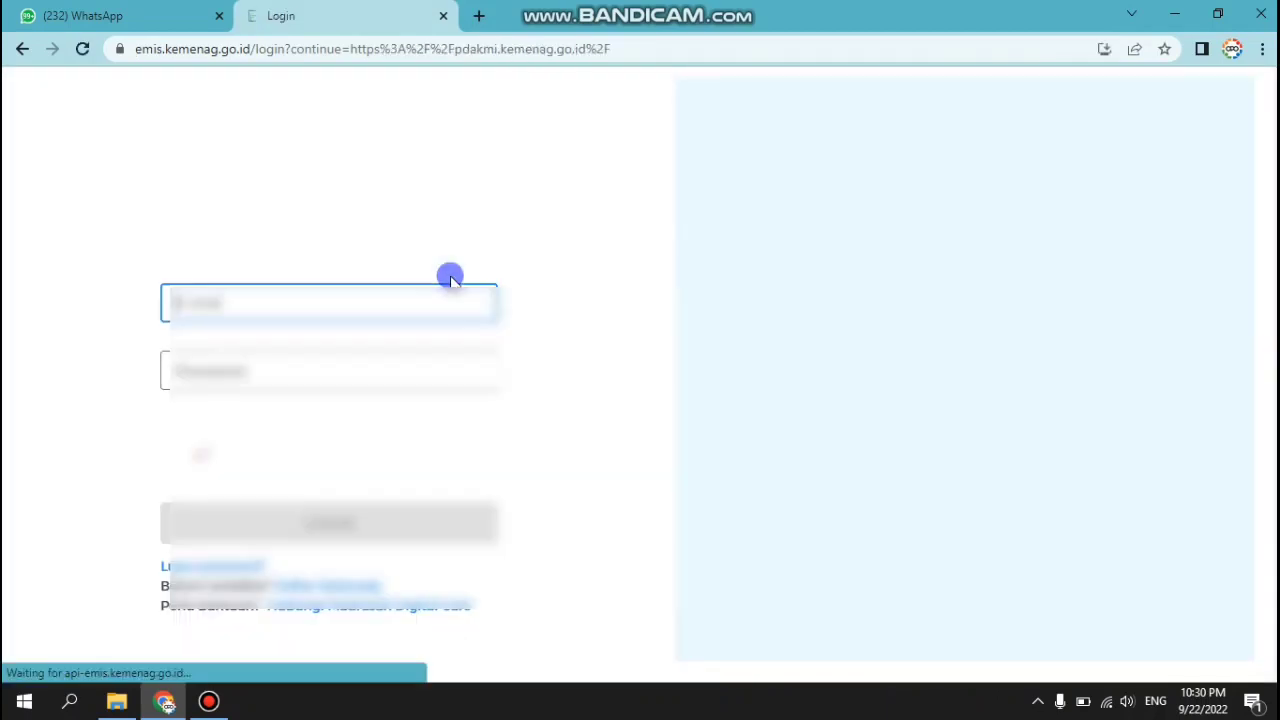
pyautogui.click(185, 450)
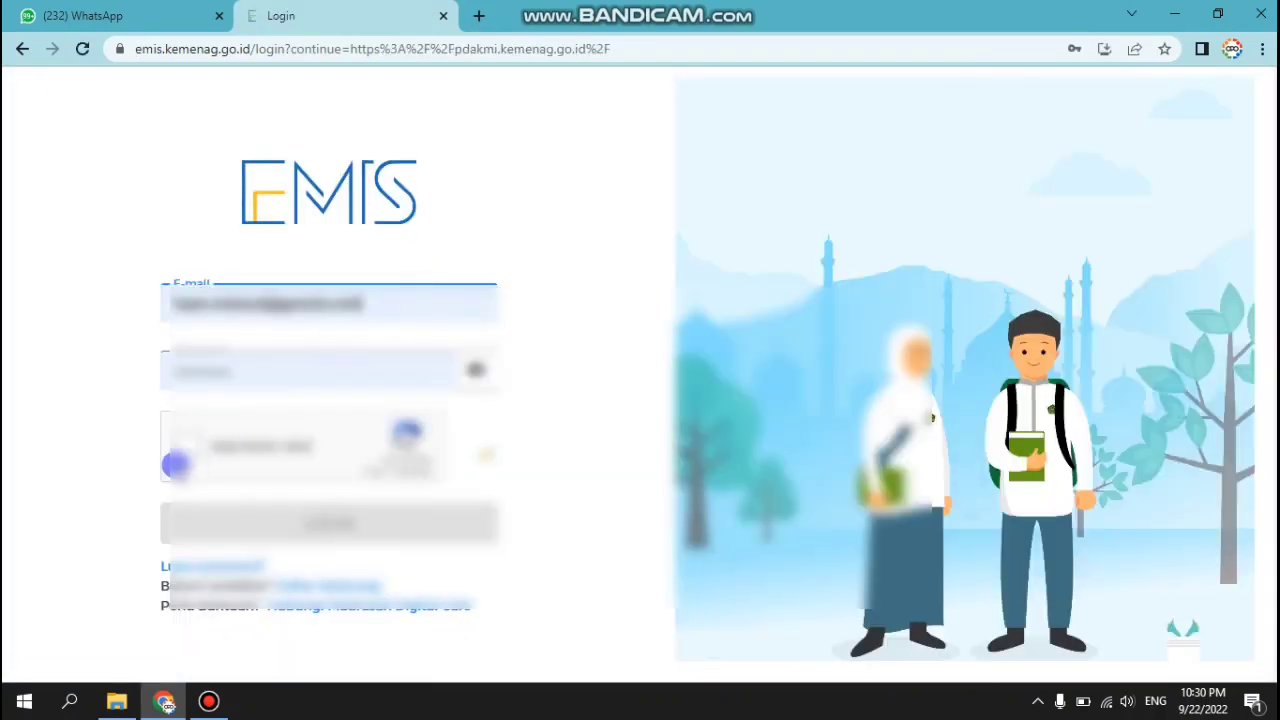
pyautogui.click(291, 537)
pyautogui.click(365, 527)
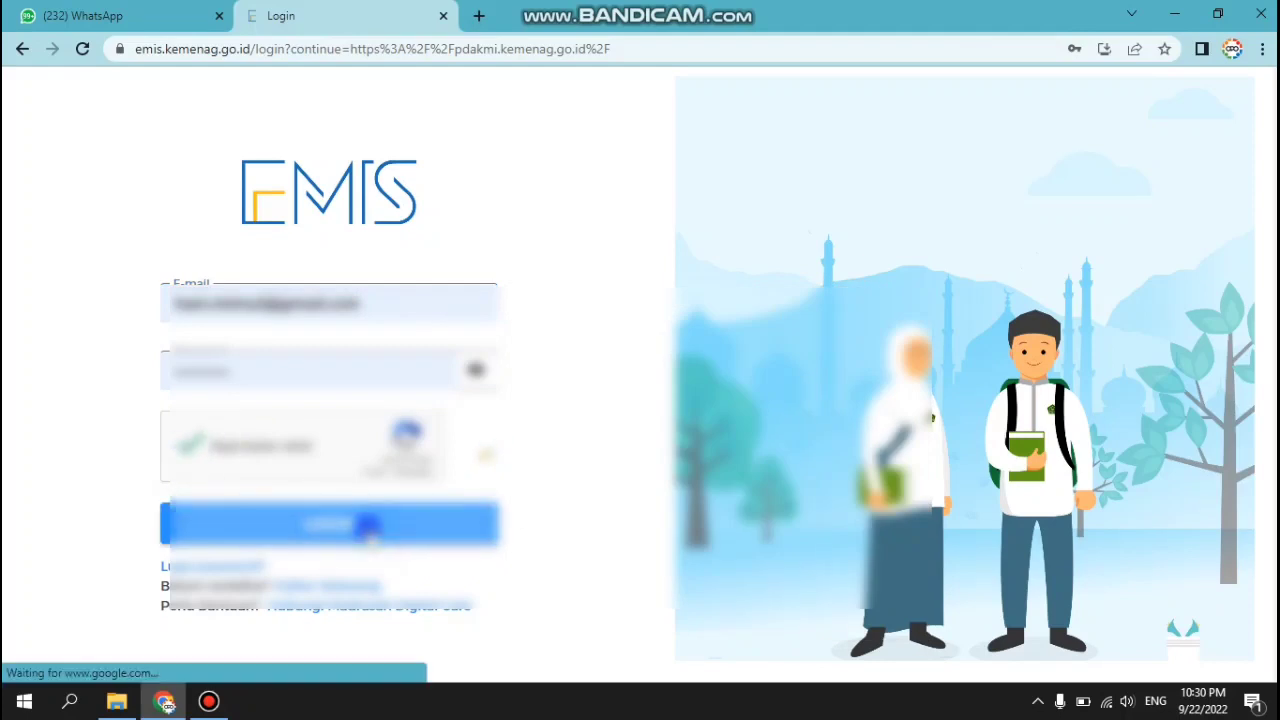
pyautogui.click(368, 530)
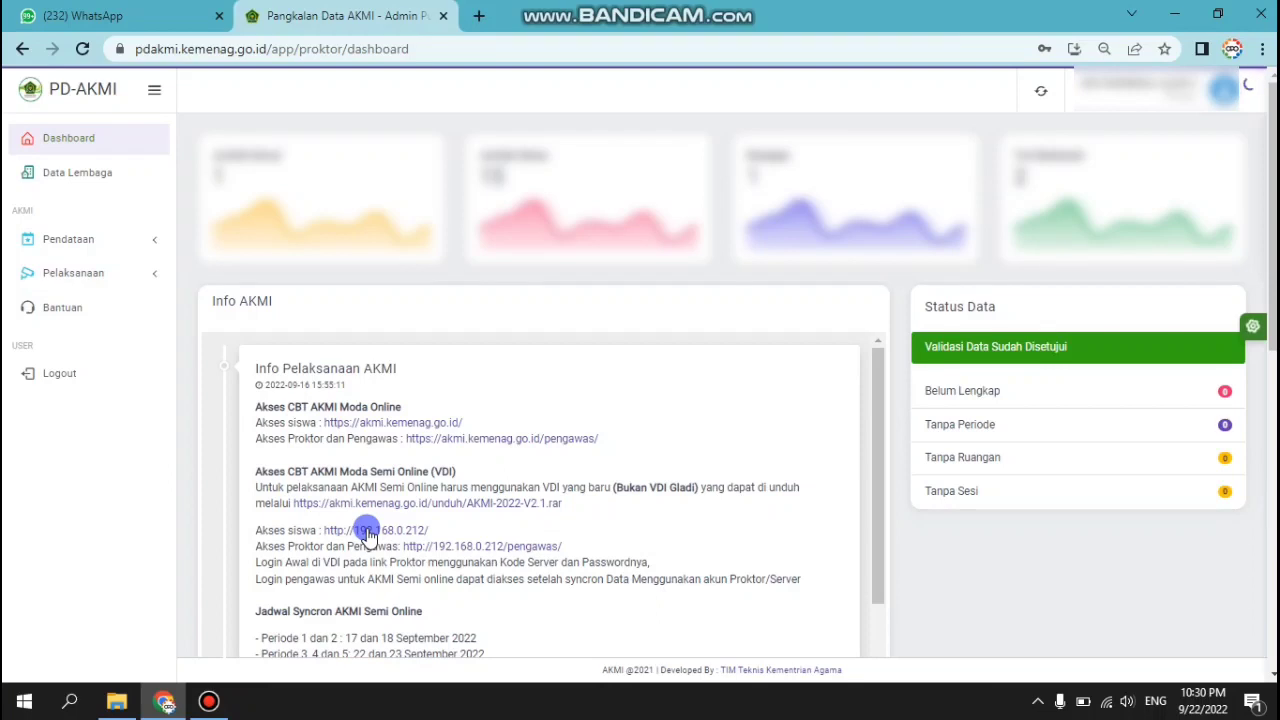
# - View the printable attendance sheet for a chosen period, server/room and session, plus the printable Berita Acara
pyautogui.click(126, 271)
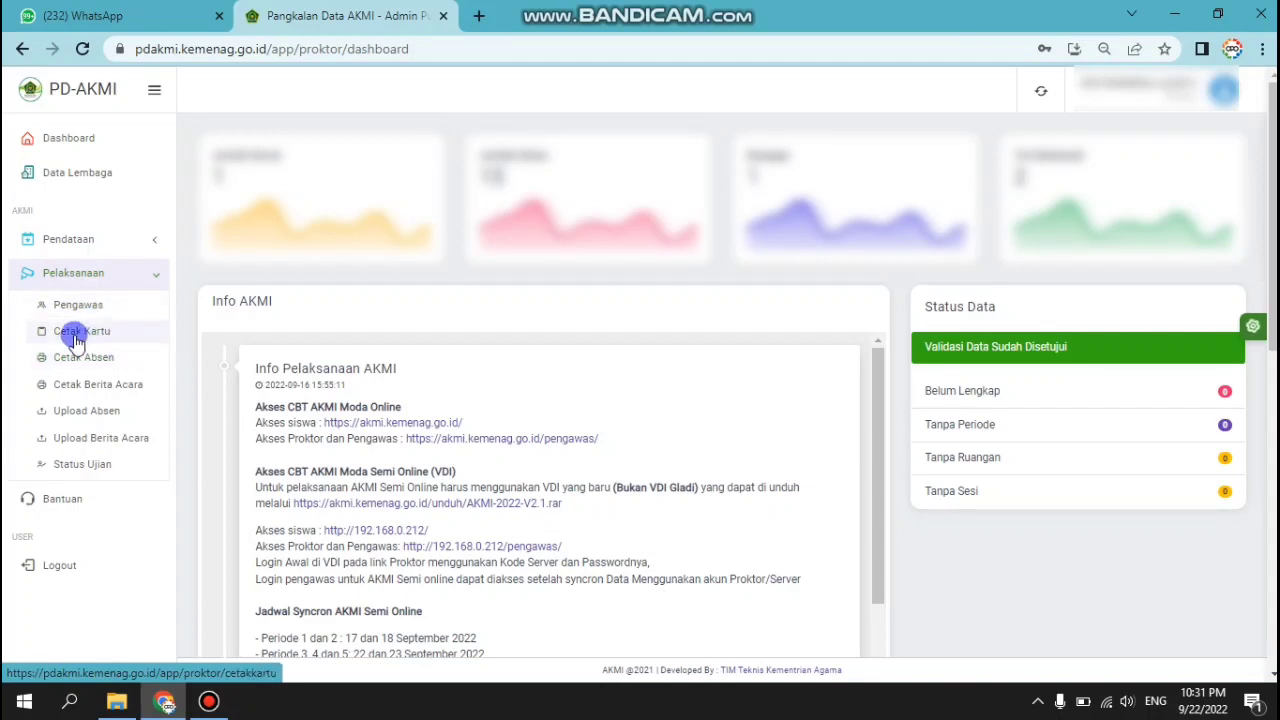
pyautogui.click(127, 334)
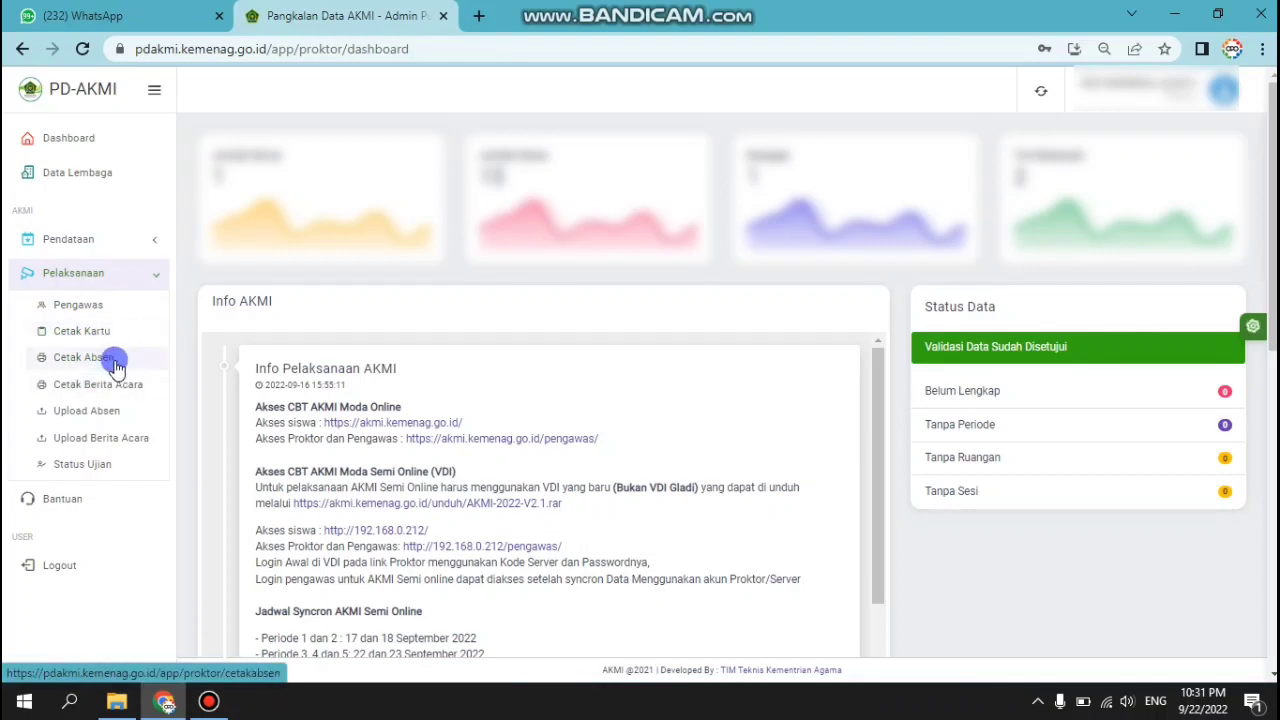
pyautogui.click(115, 367)
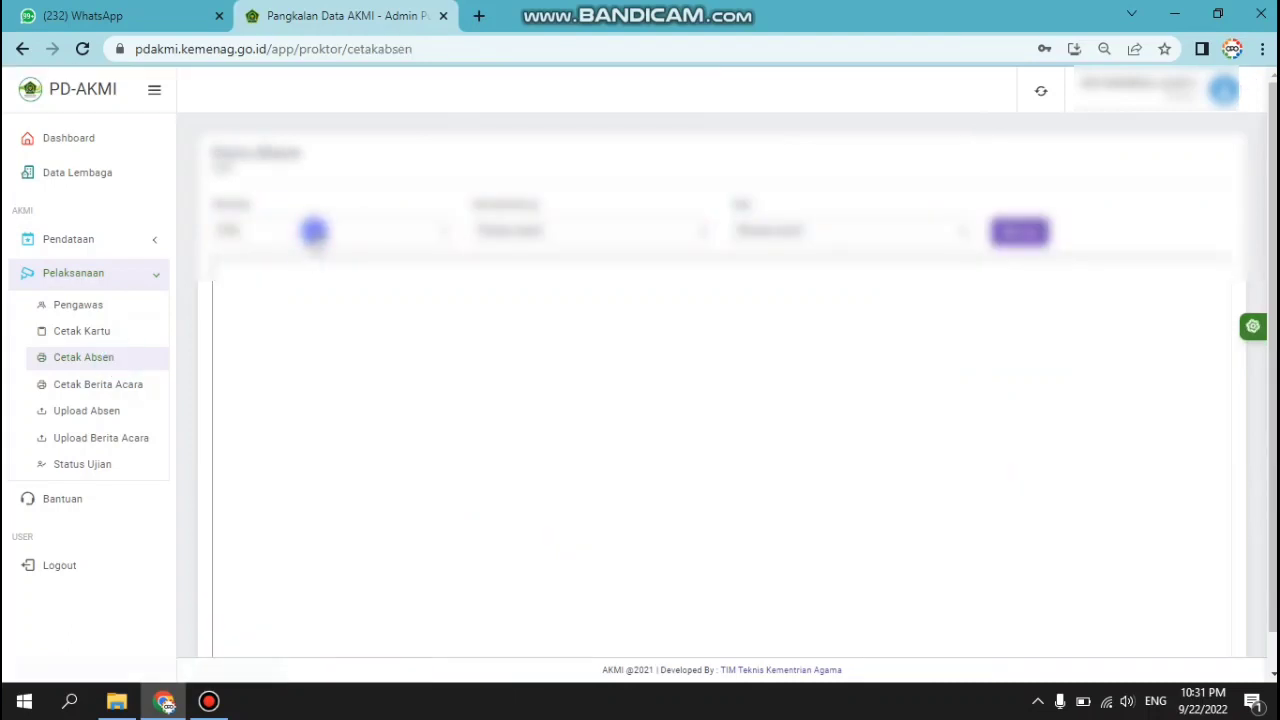
pyautogui.click(308, 230)
pyautogui.click(277, 307)
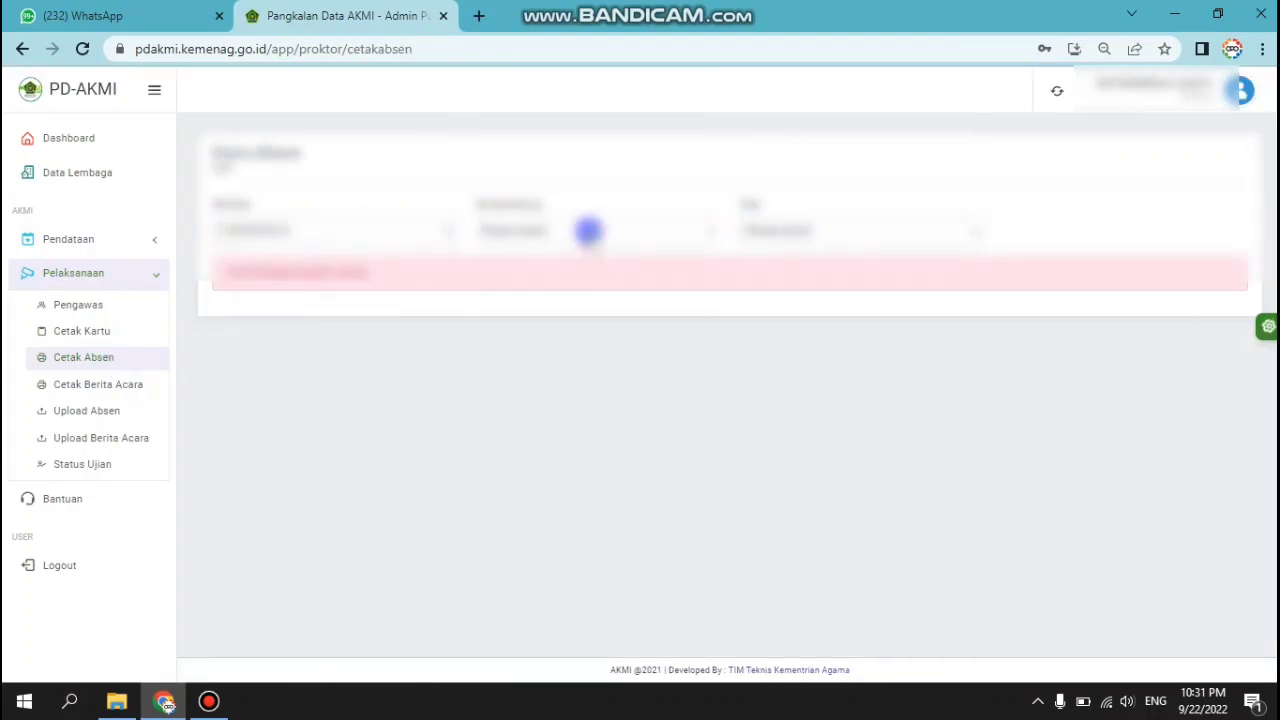
pyautogui.click(586, 230)
pyautogui.click(558, 285)
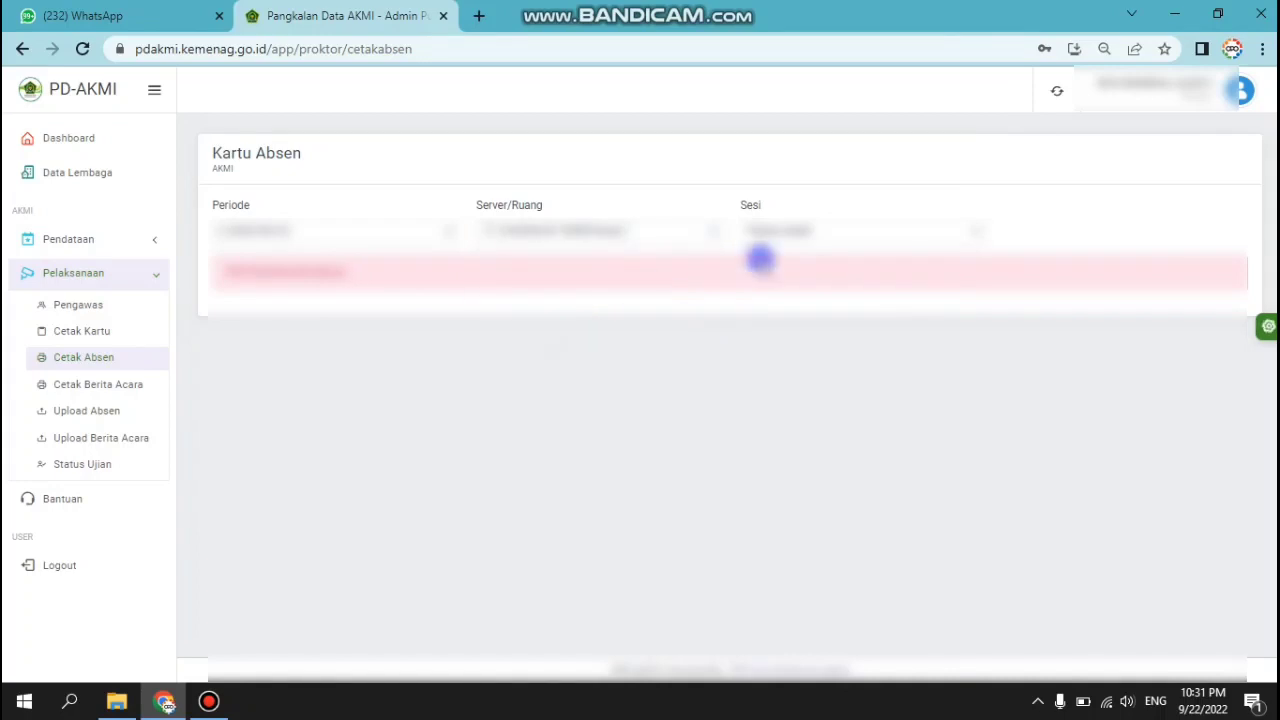
pyautogui.click(814, 230)
pyautogui.click(776, 314)
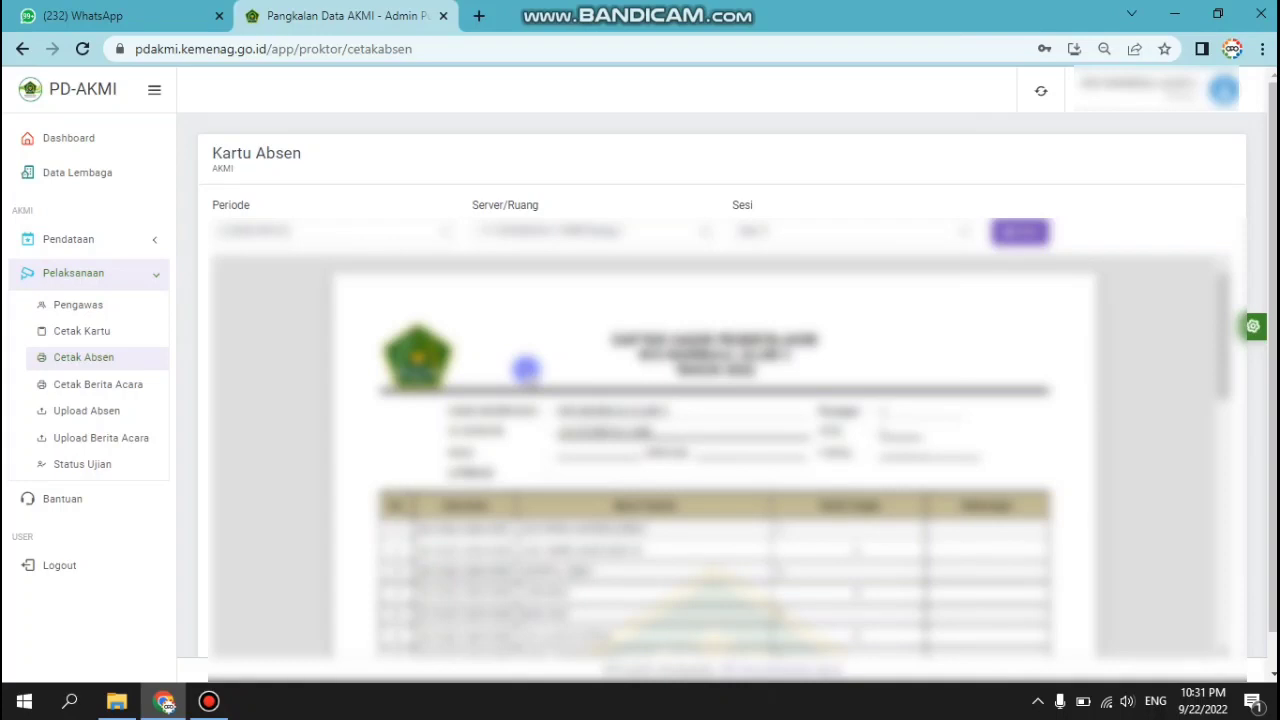
pyautogui.click(107, 390)
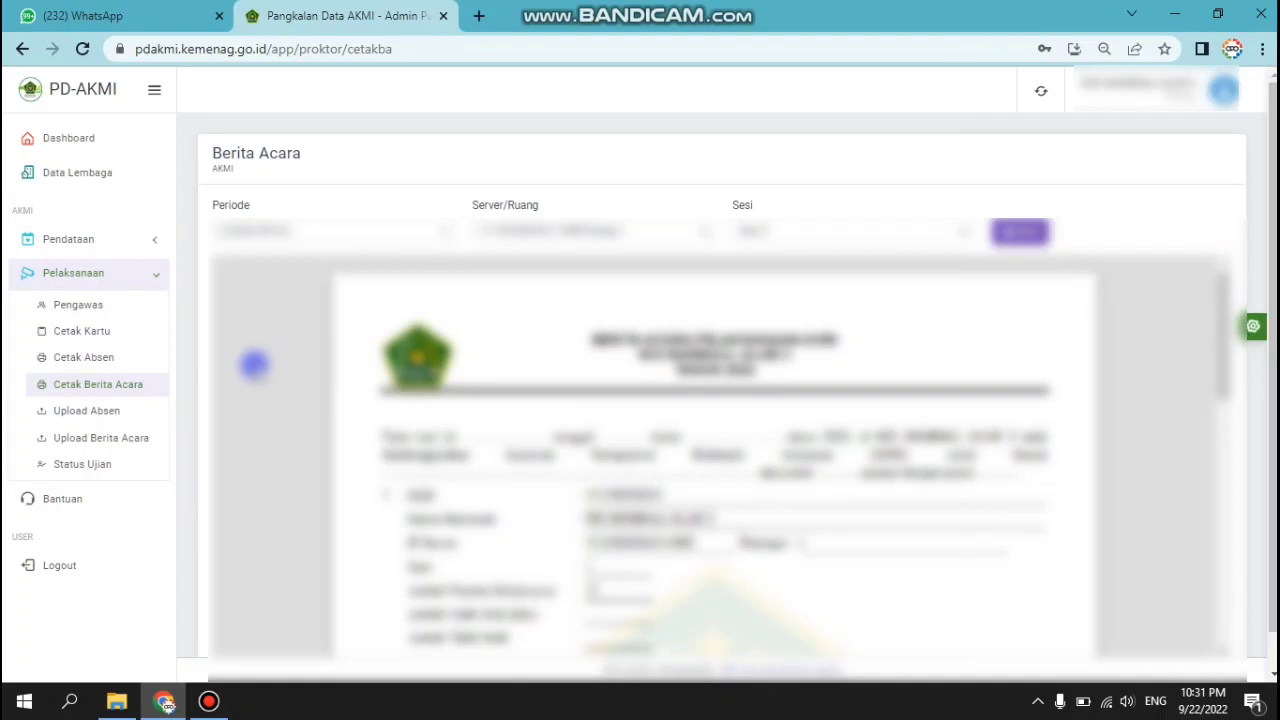
# - Upload DAFTAR HADIR SISWA HR RABU from Downloads as the attendance scan for period 2, day 1, Ruangan 1, session 1
pyautogui.click(118, 418)
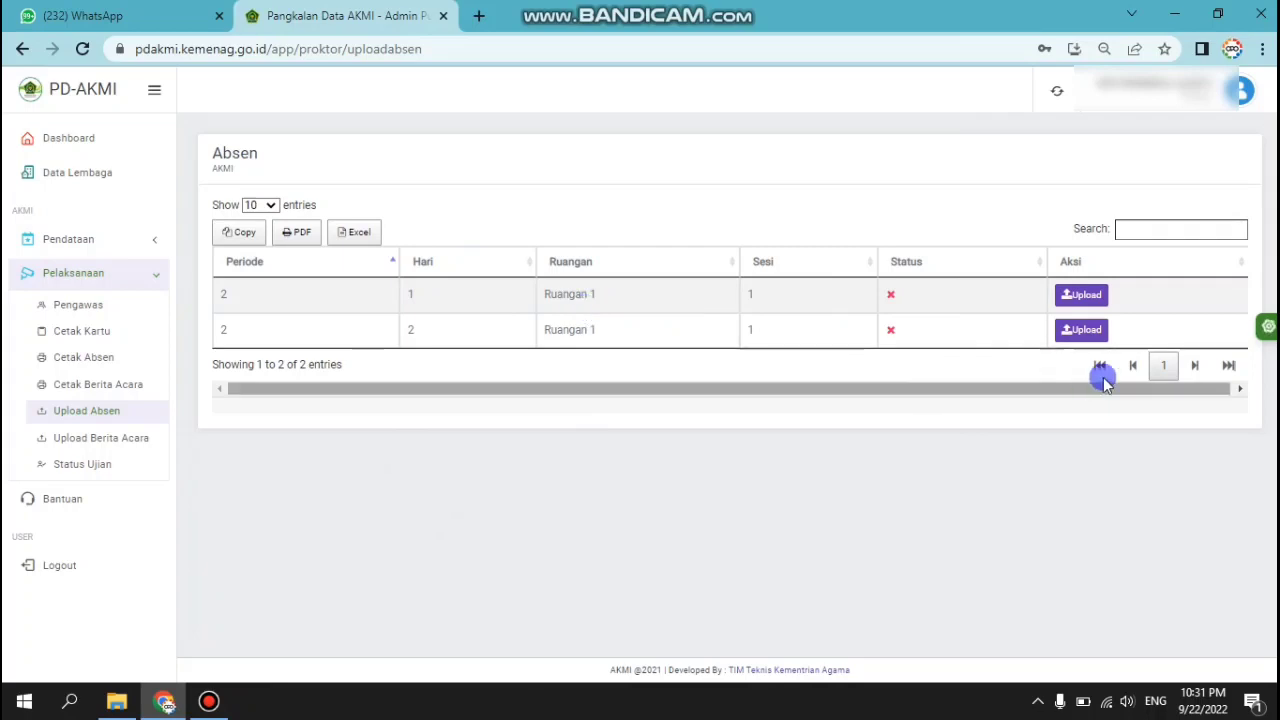
pyautogui.click(1097, 296)
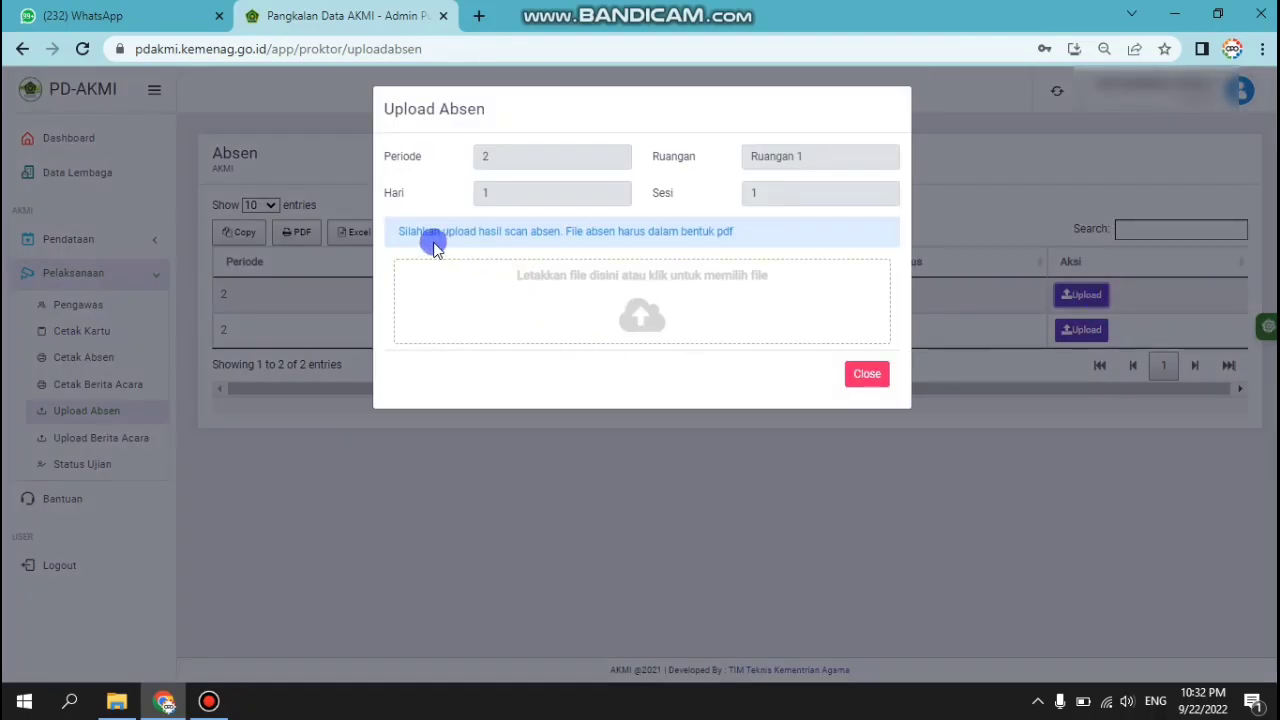
pyautogui.click(862, 373)
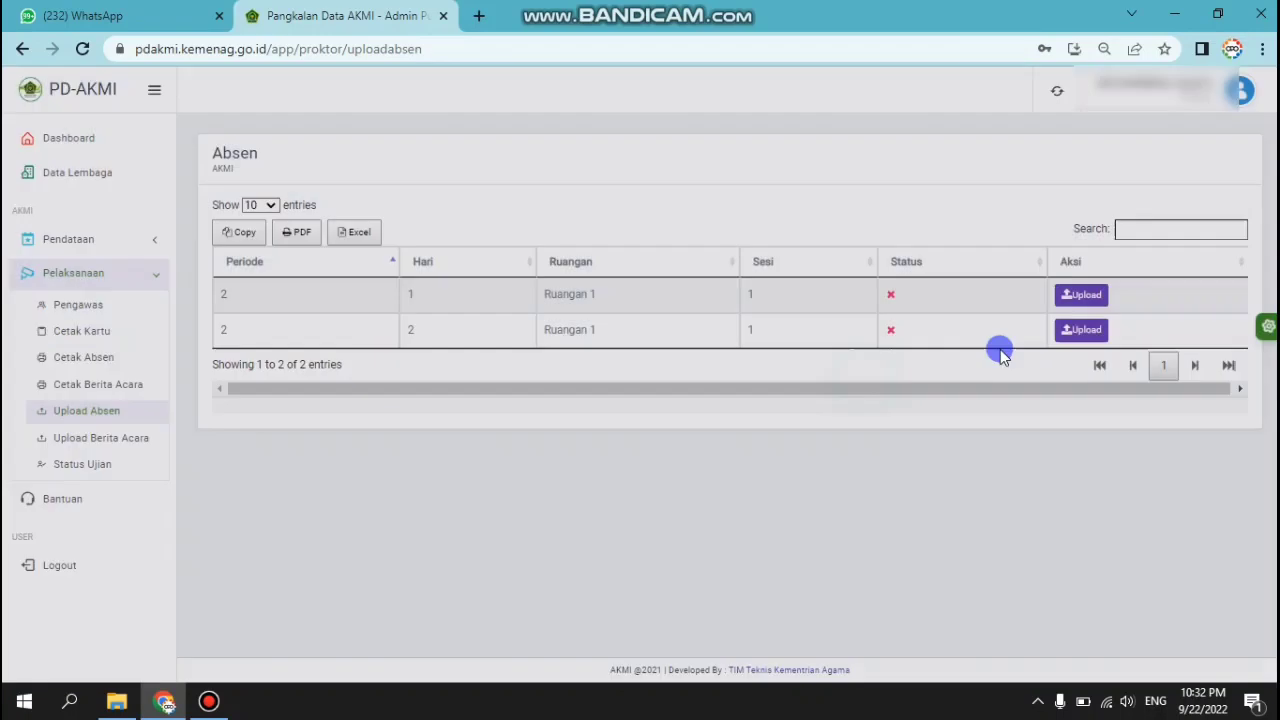
pyautogui.click(1077, 295)
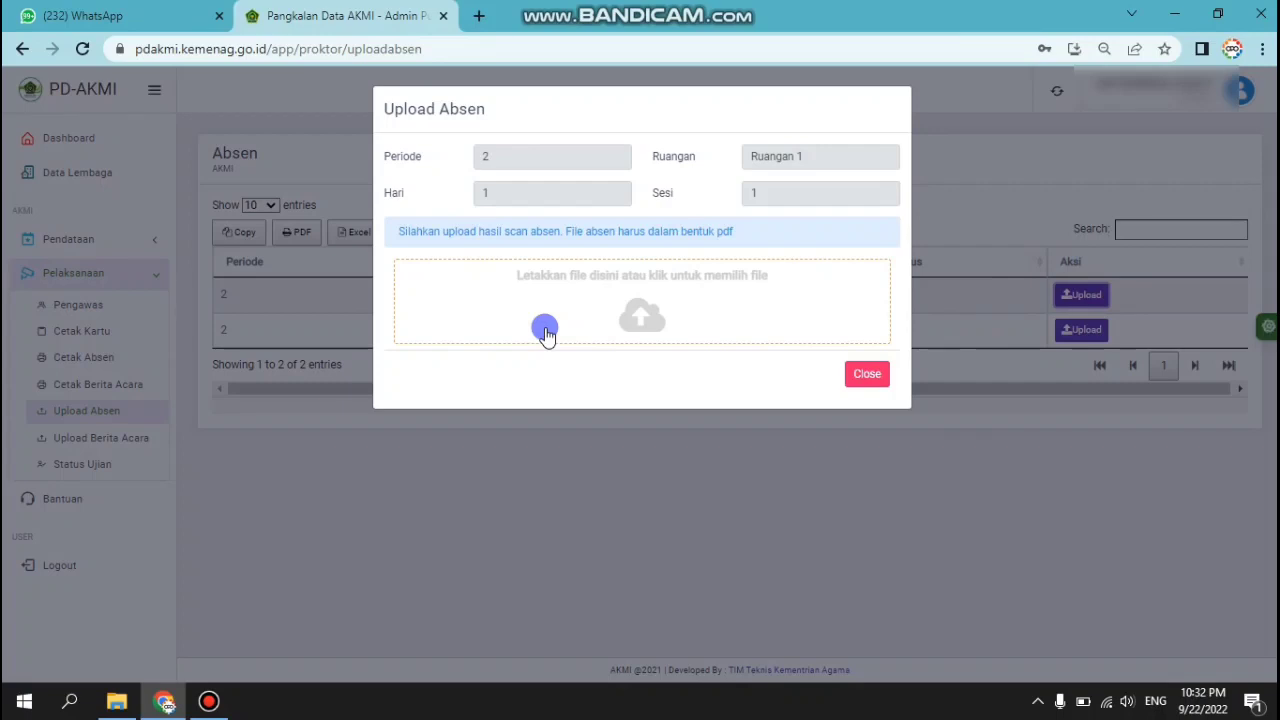
pyautogui.click(657, 318)
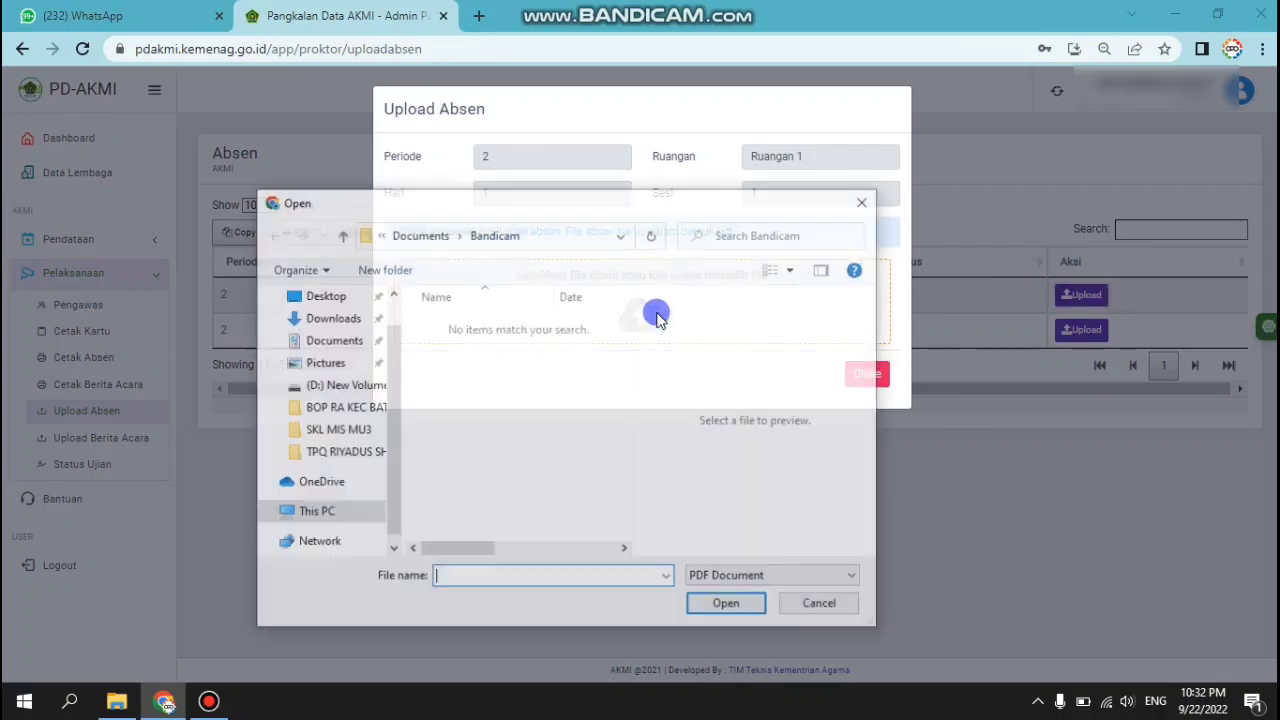
pyautogui.click(330, 422)
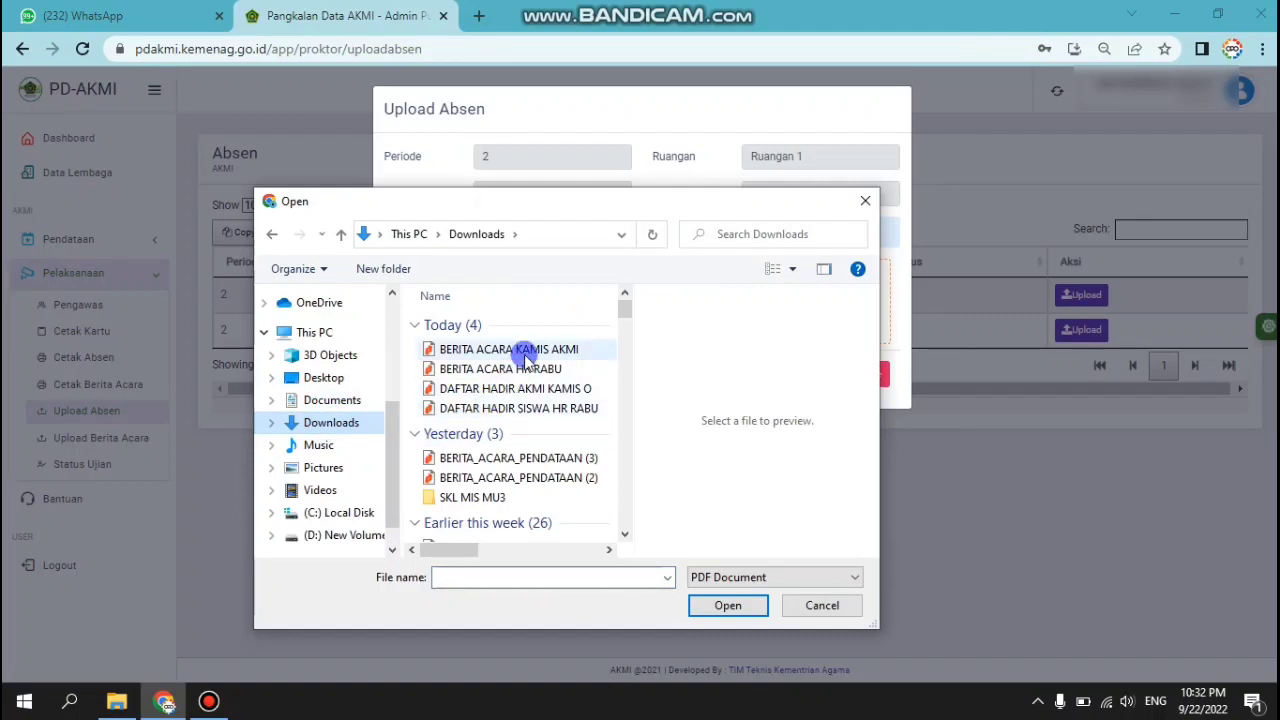
pyautogui.click(521, 408)
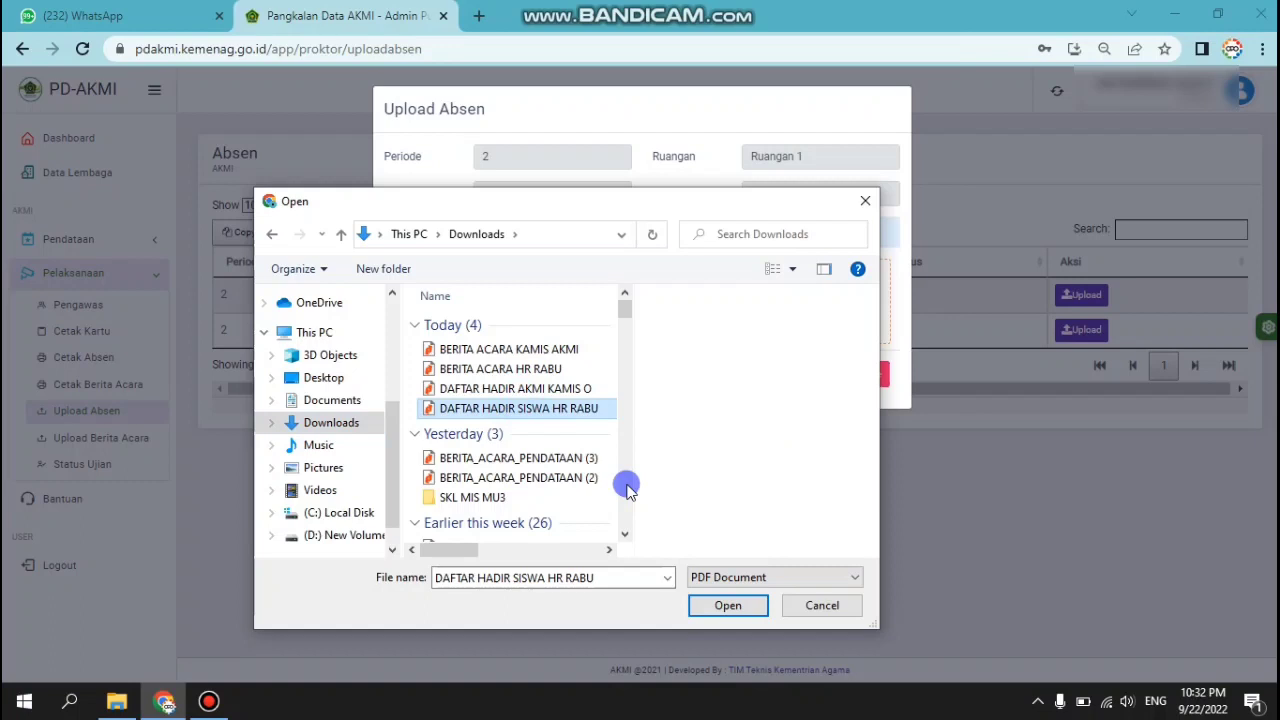
pyautogui.click(730, 605)
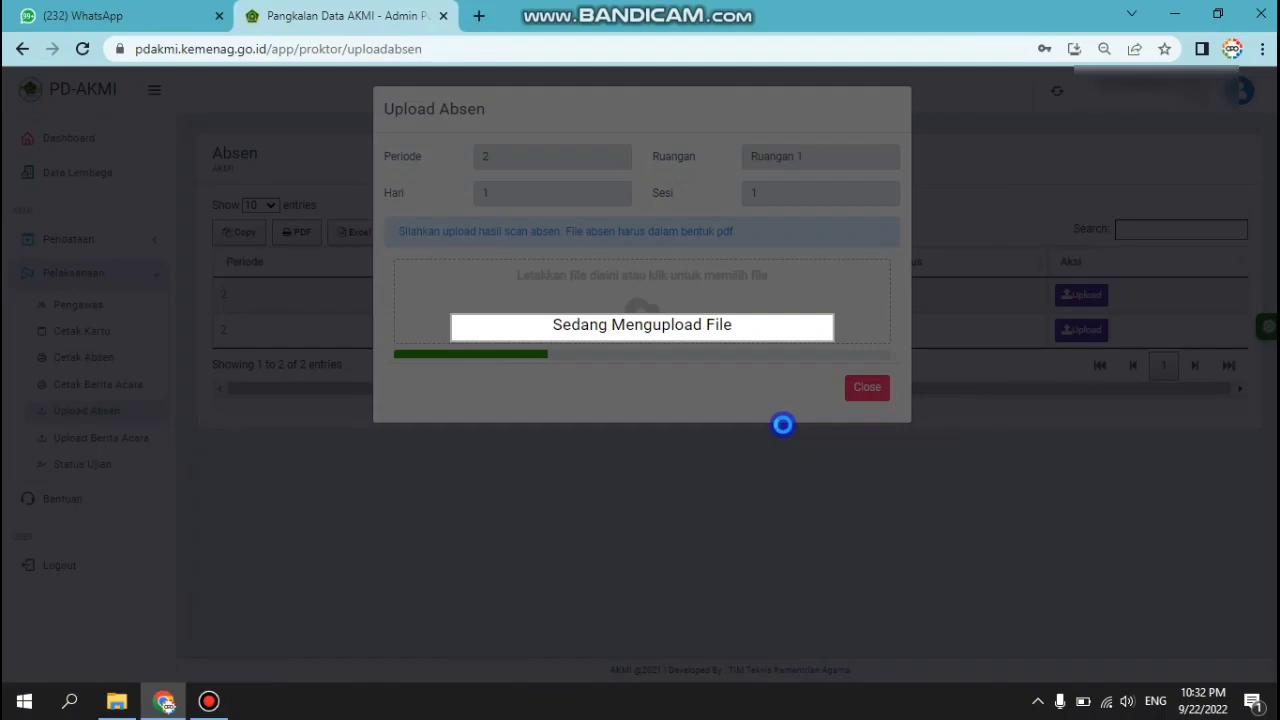
pyautogui.moveTo(706, 8)
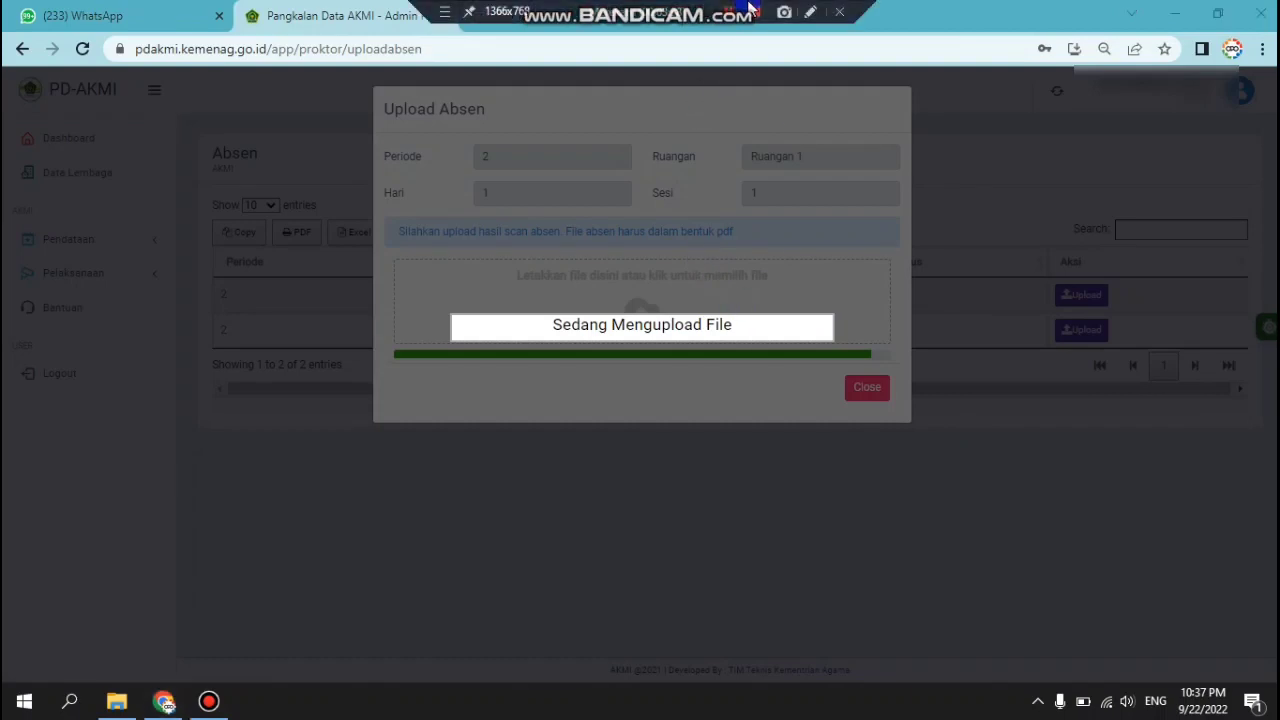
pyautogui.click(783, 320)
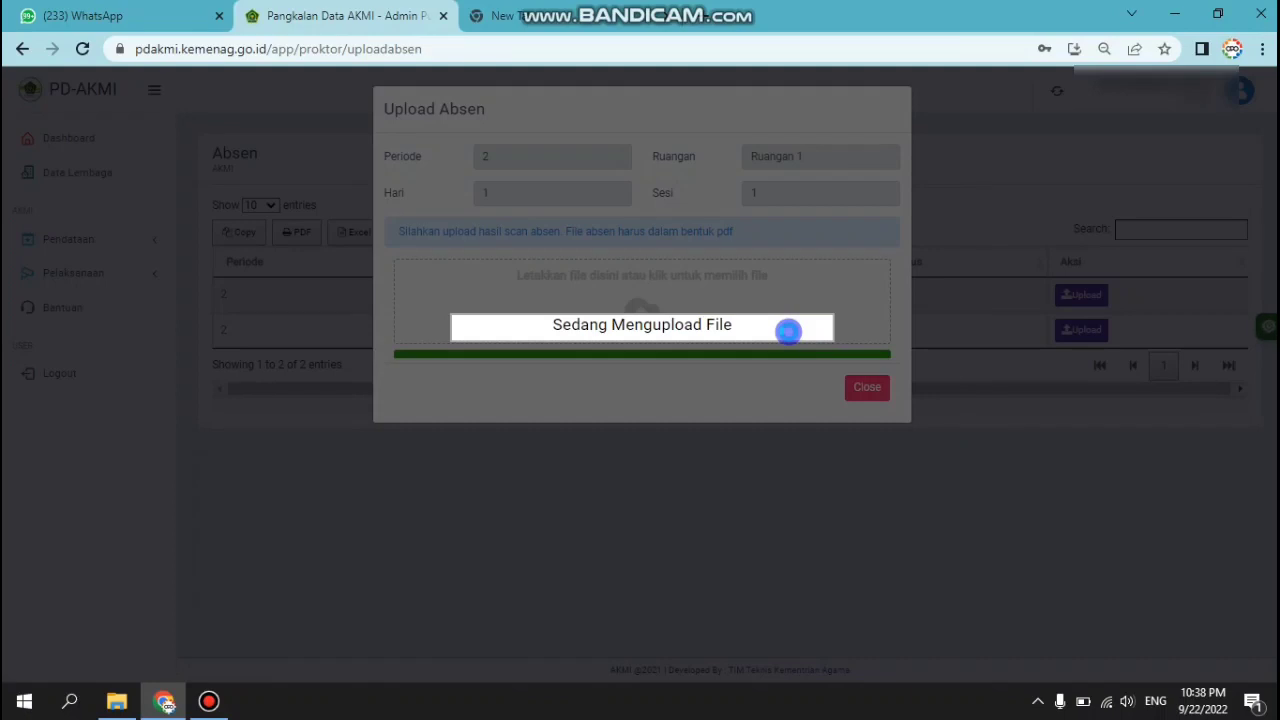
pyautogui.moveTo(747, 8)
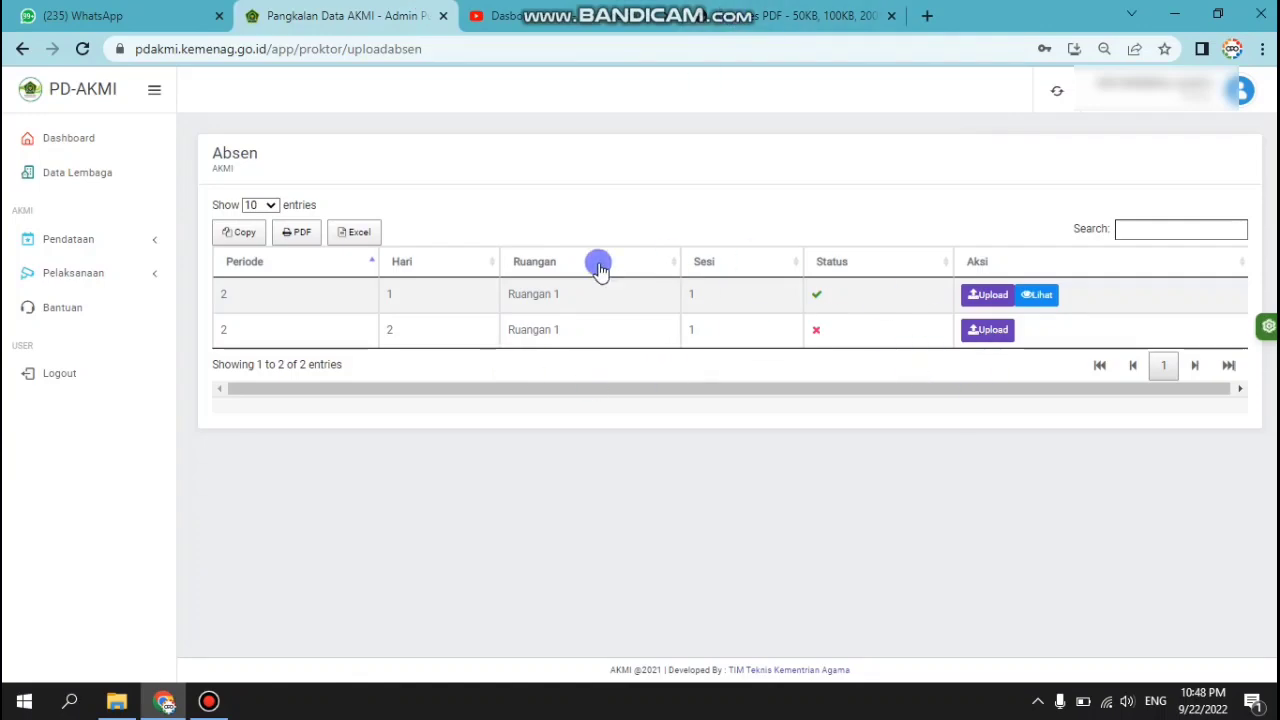
# - Upload the DAFTAR_HADIR_AKMI_KAMIS_O_co… PDF as the attendance scan for period 2, day 2, Ruangan 1, session 1
pyautogui.click(988, 330)
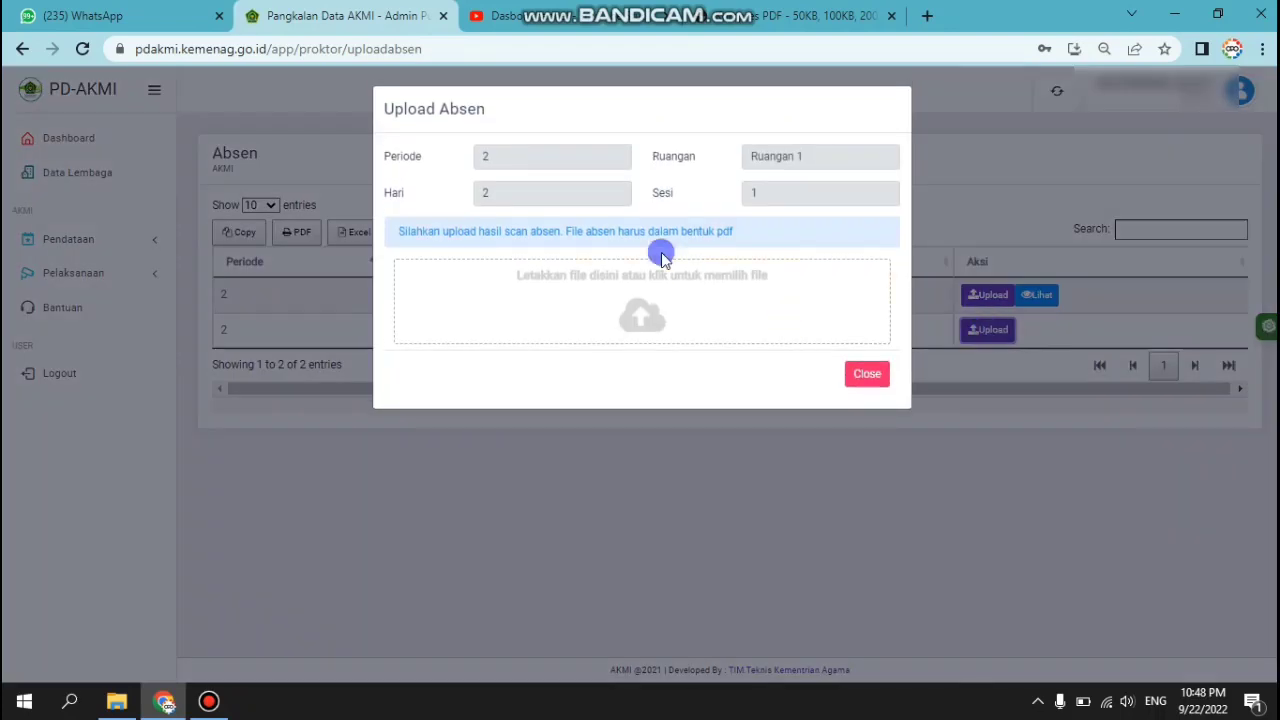
pyautogui.click(608, 294)
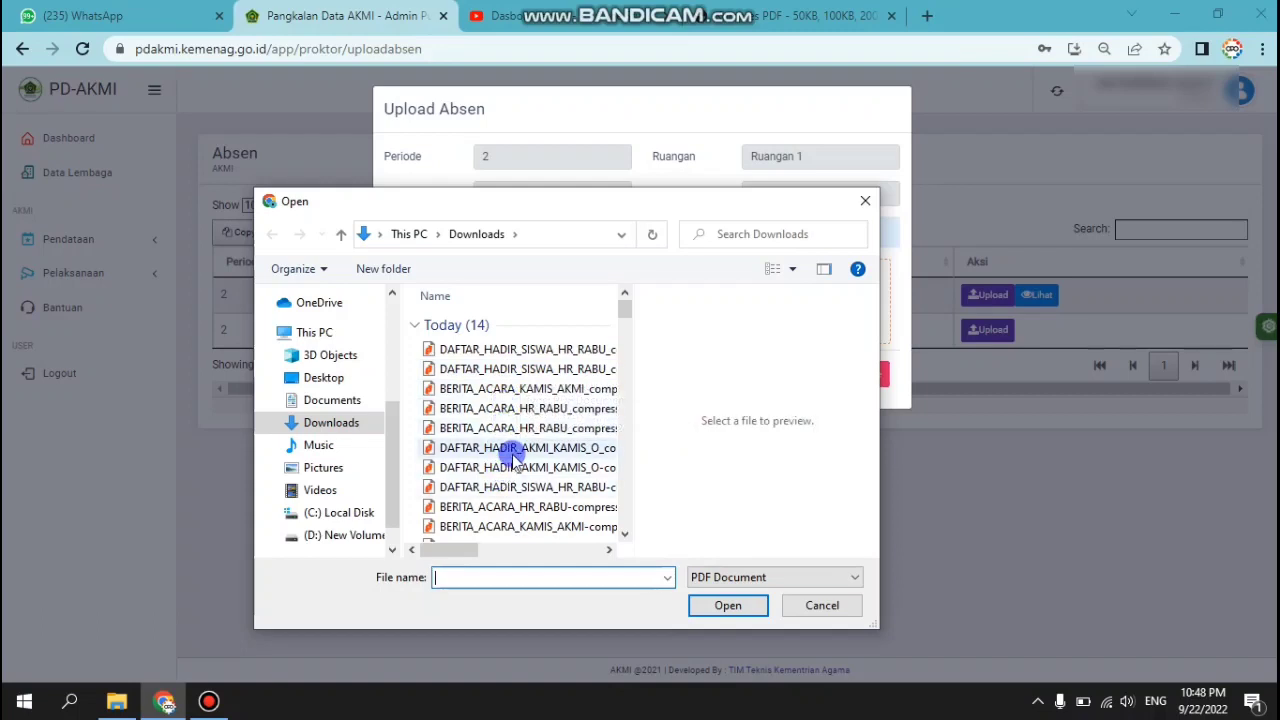
pyautogui.click(508, 448)
pyautogui.moveTo(452, 557); pyautogui.dragTo(591, 549)
pyautogui.click(728, 606)
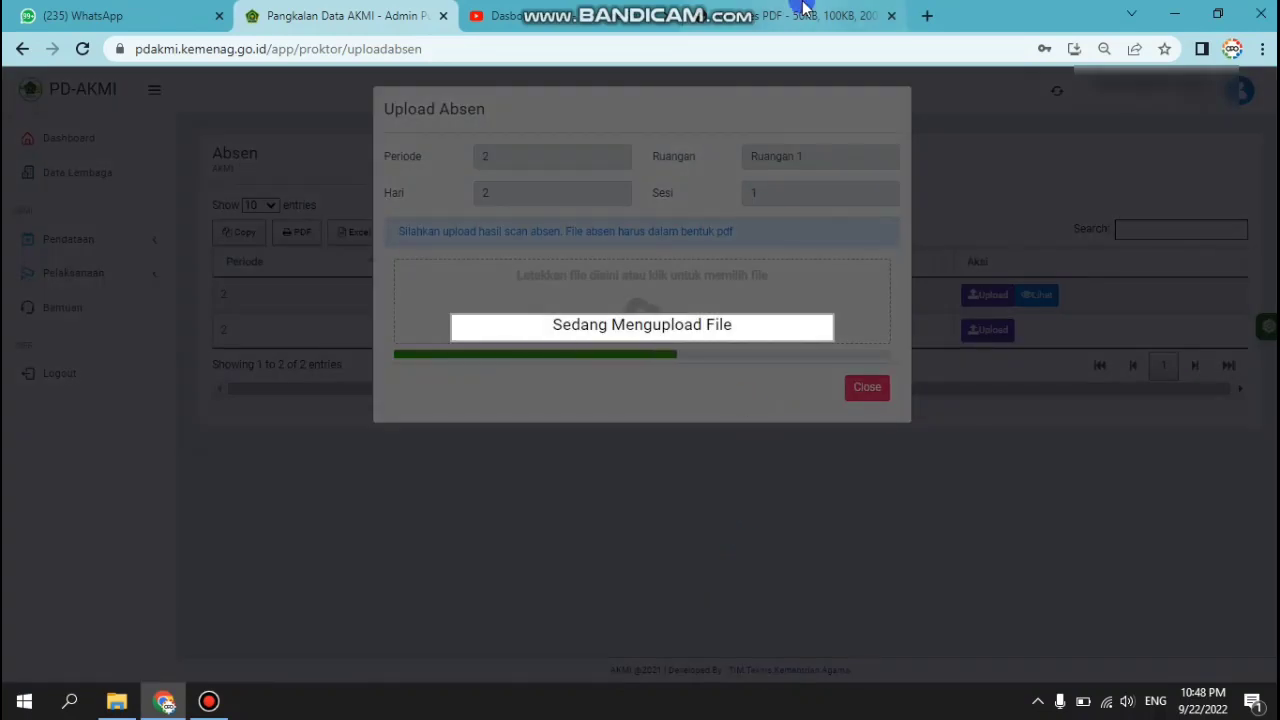
pyautogui.moveTo(803, 9)
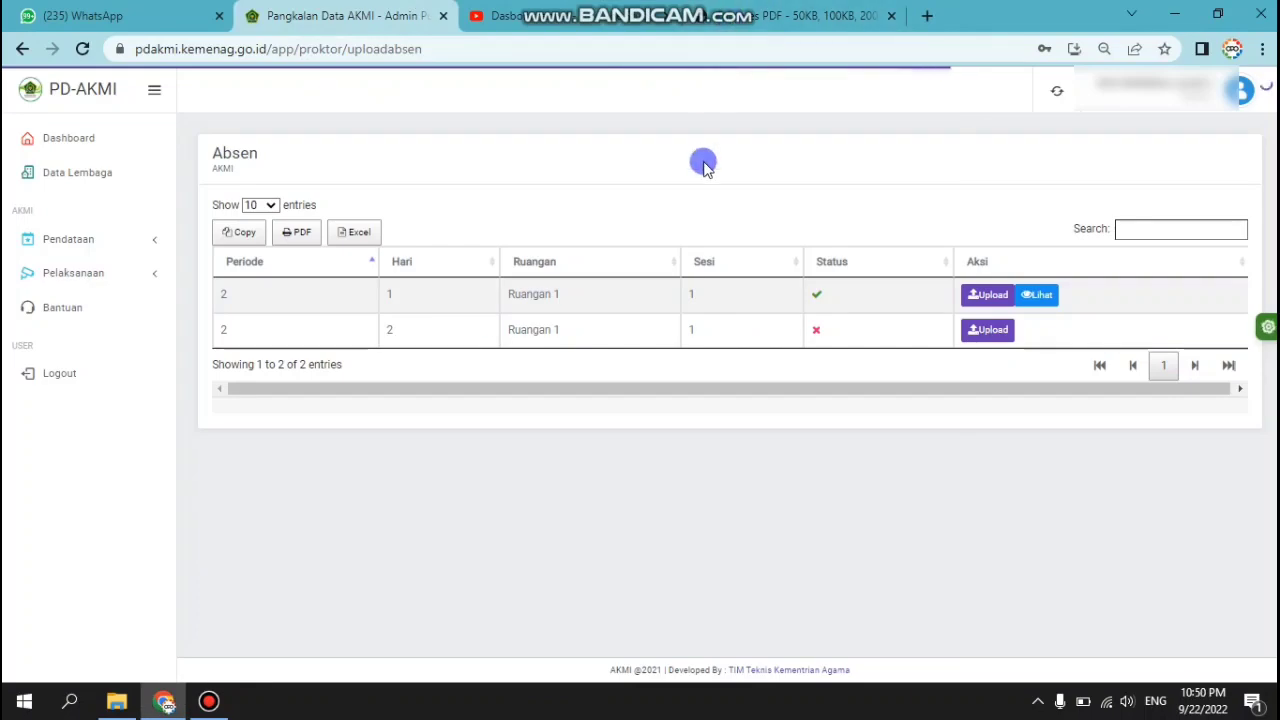
pyautogui.moveTo(710, 10)
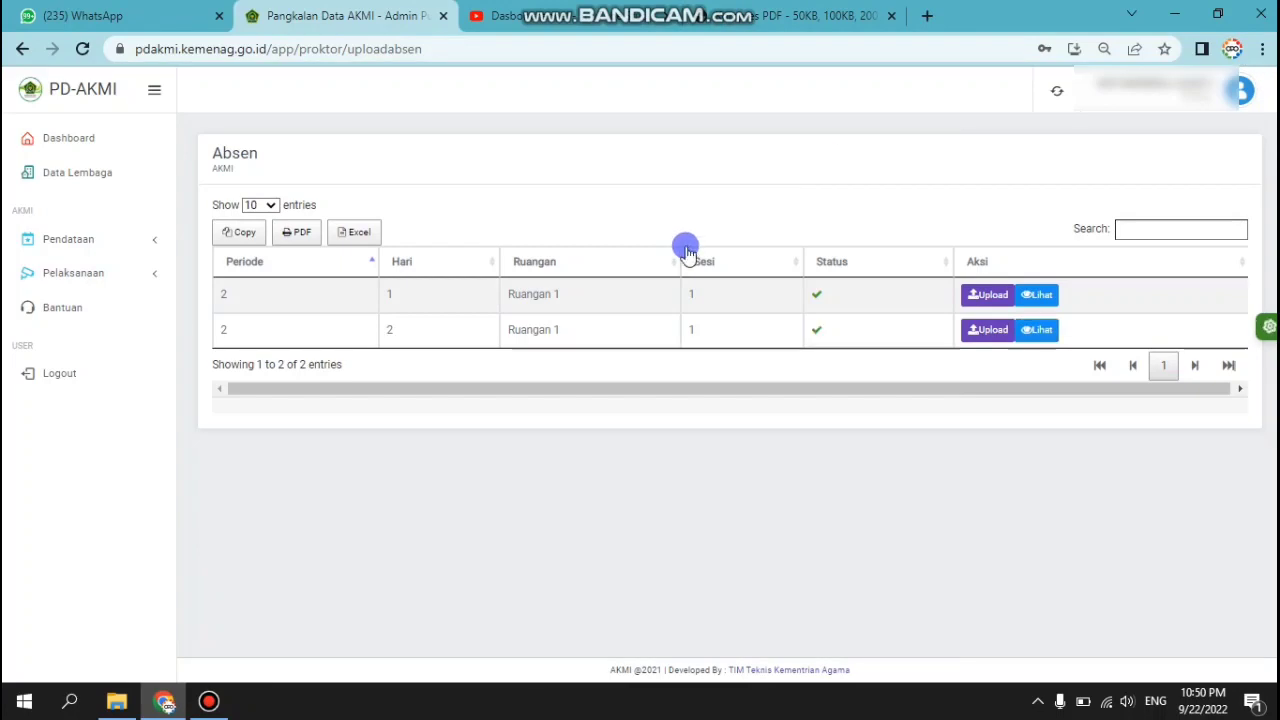
# - Upload the BERITA_ACARA_HR_RABU_compress… PDF from Downloads as the Berita Acara scan for period 2, day 1, Ruangan 1, session 1
pyautogui.click(92, 278)
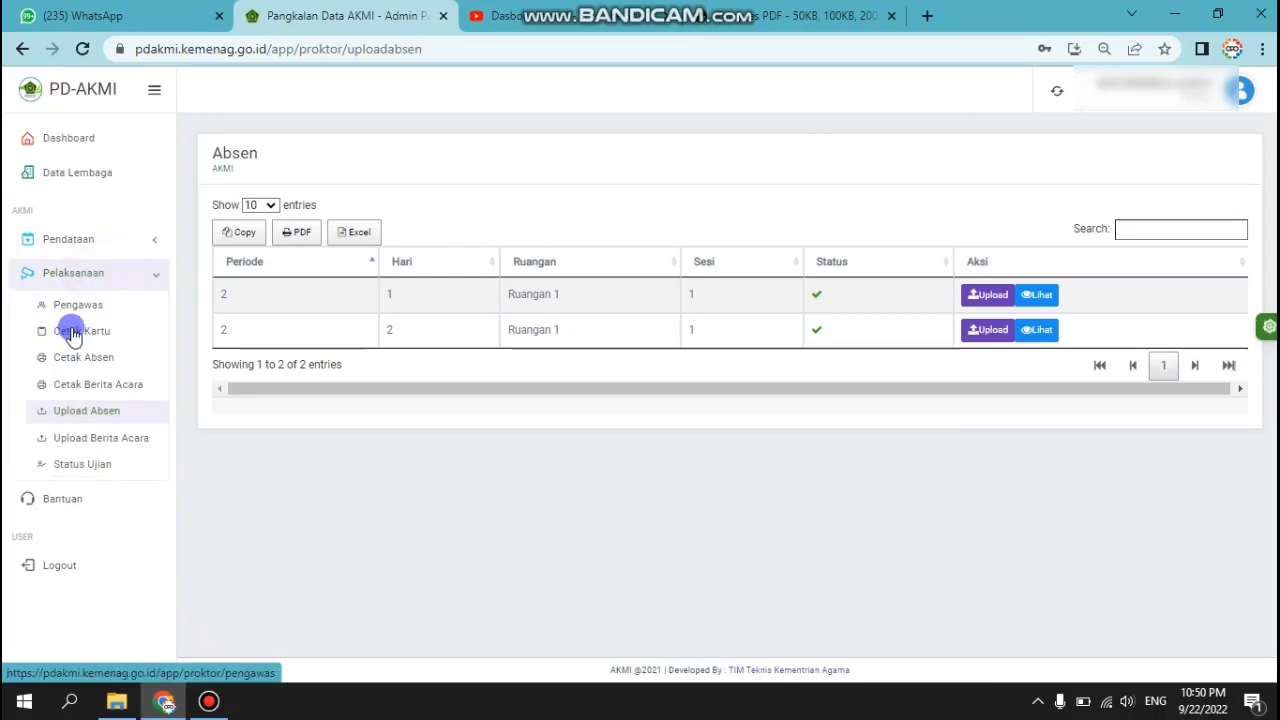
pyautogui.click(80, 441)
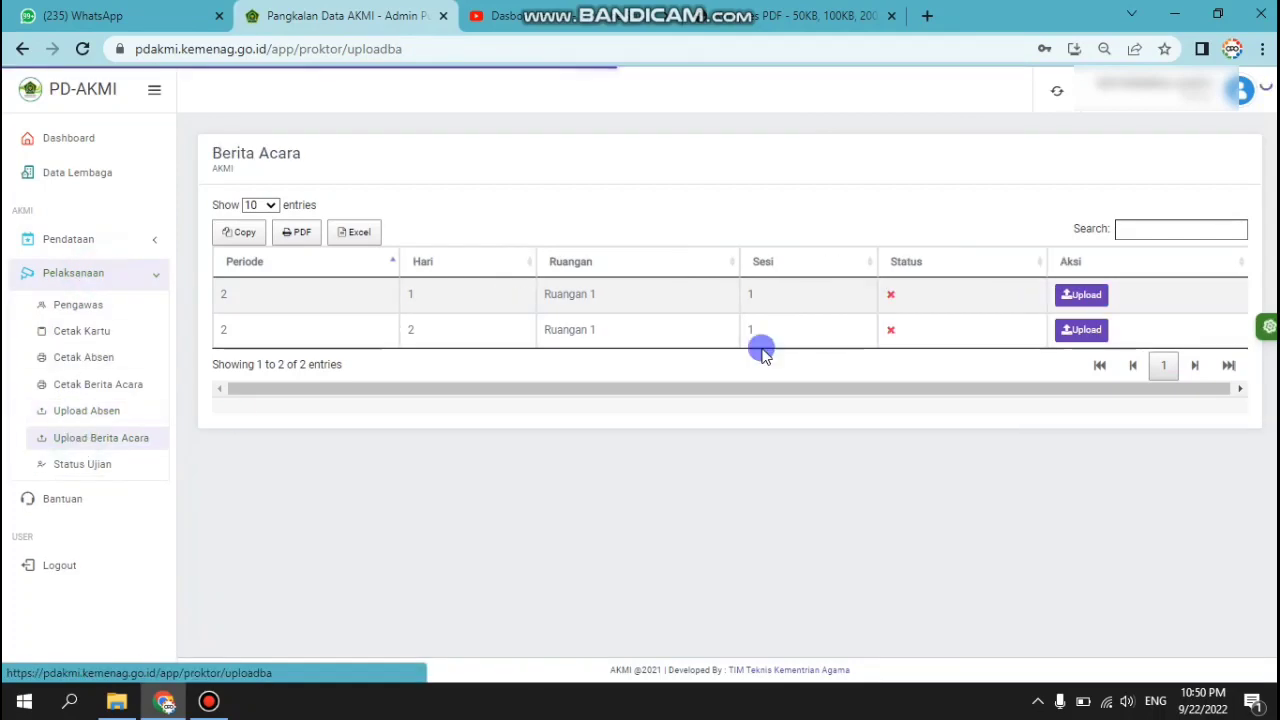
pyautogui.click(1075, 297)
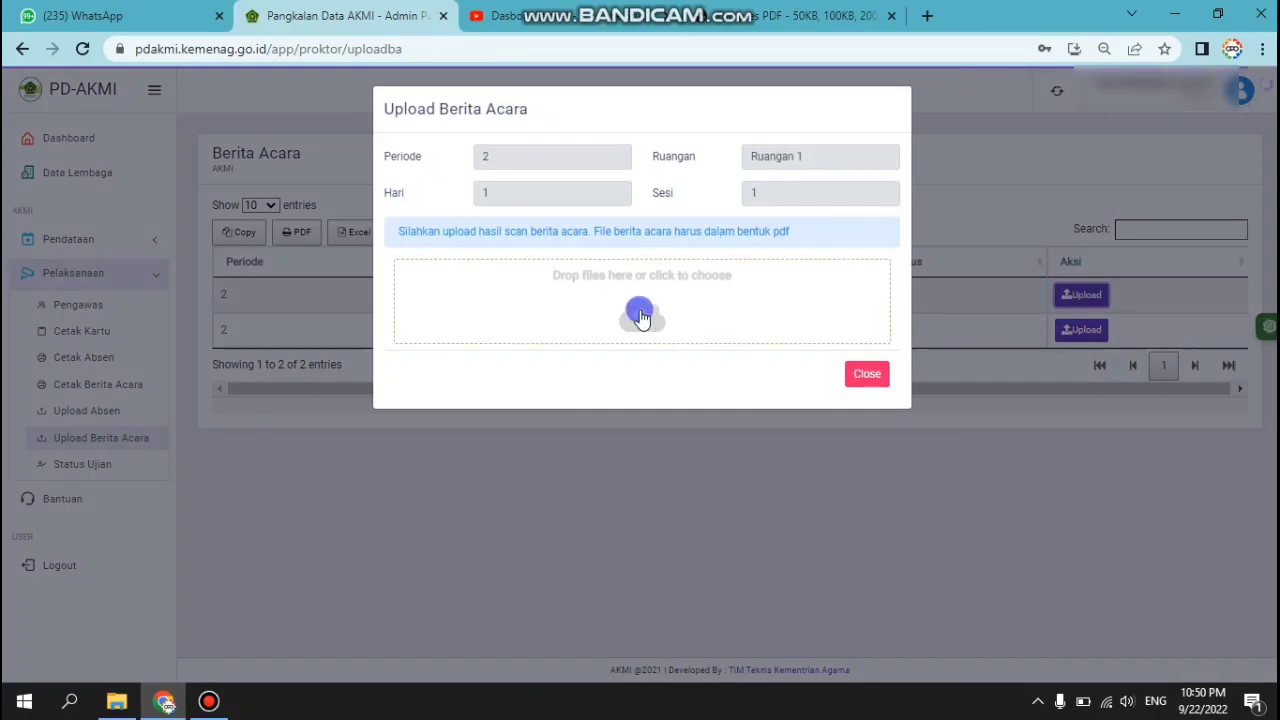
pyautogui.click(641, 318)
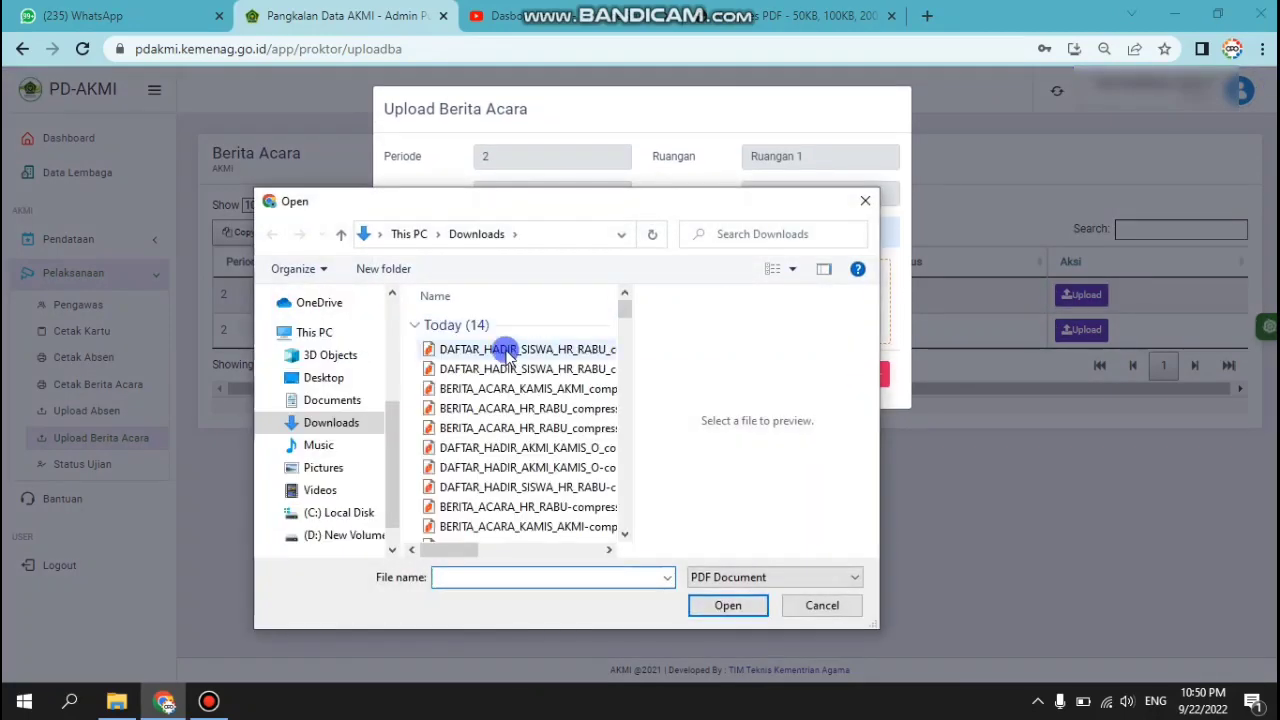
pyautogui.click(487, 408)
pyautogui.moveTo(460, 549); pyautogui.dragTo(595, 558)
pyautogui.click(728, 605)
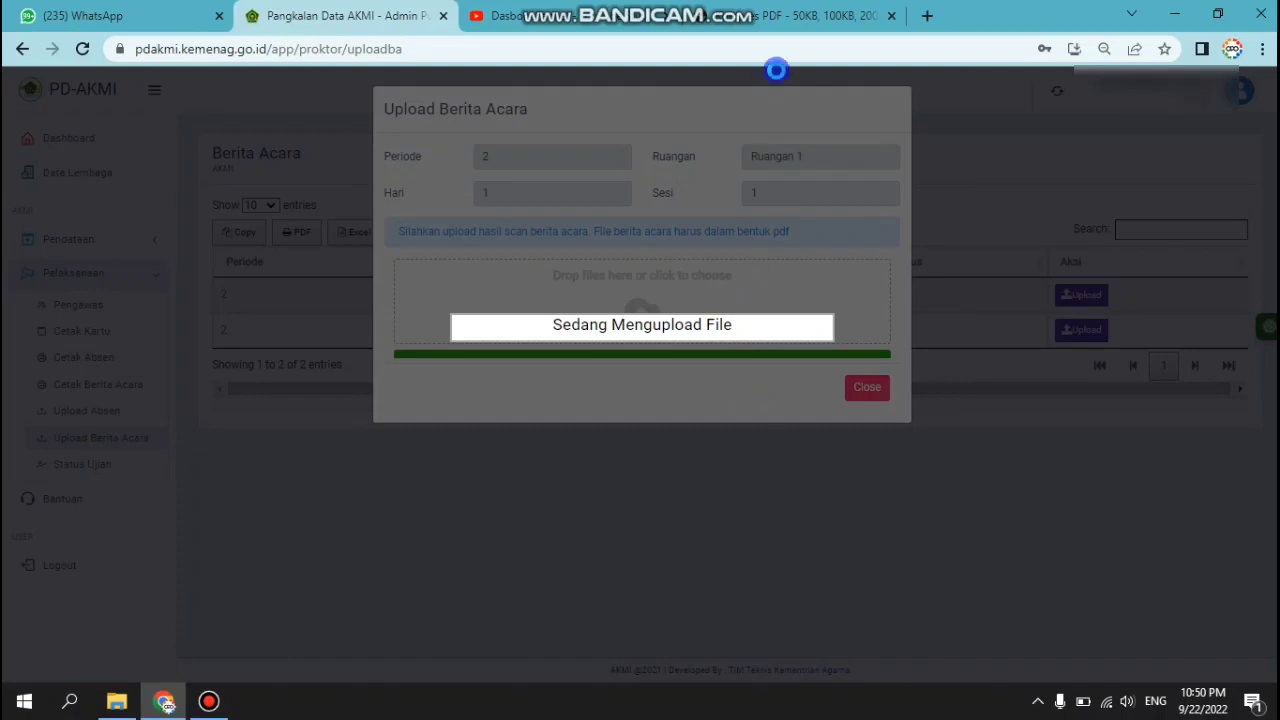
# - Review the online Kompres PDF page and its compression instructions, and return to the PD-AKMI portal
pyautogui.click(773, 18)
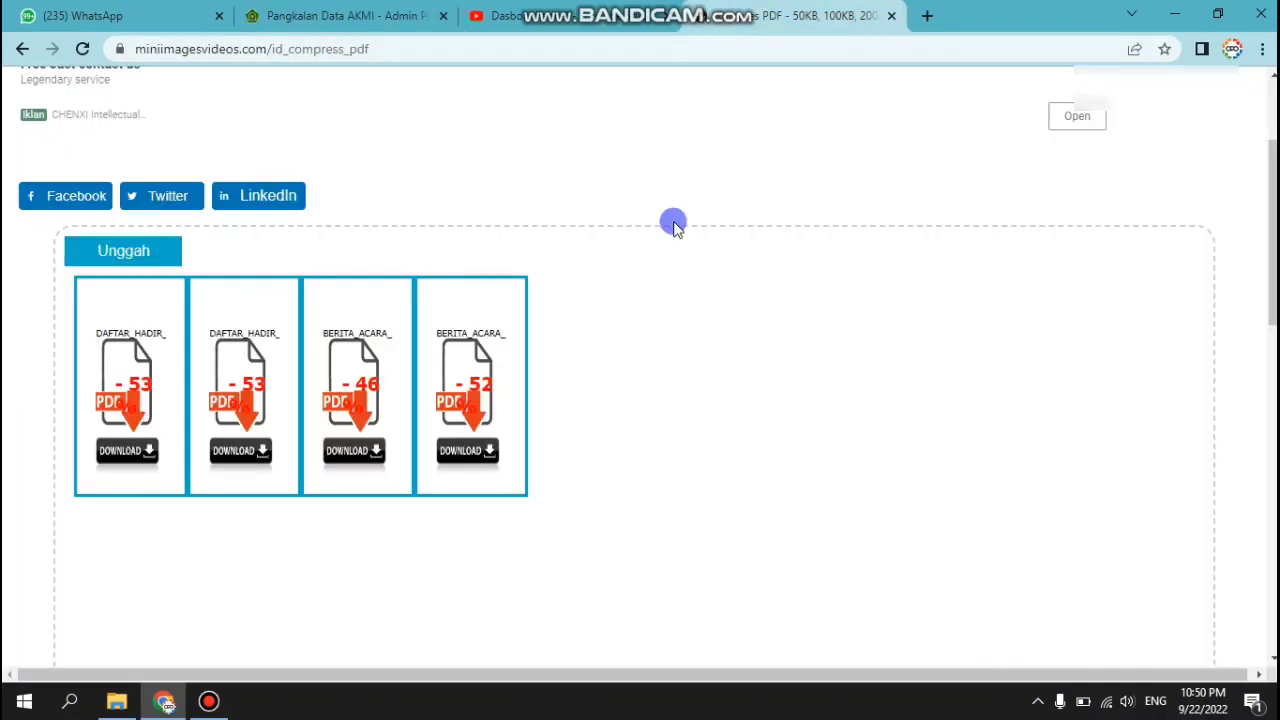
pyautogui.scroll(2, 673, 225)
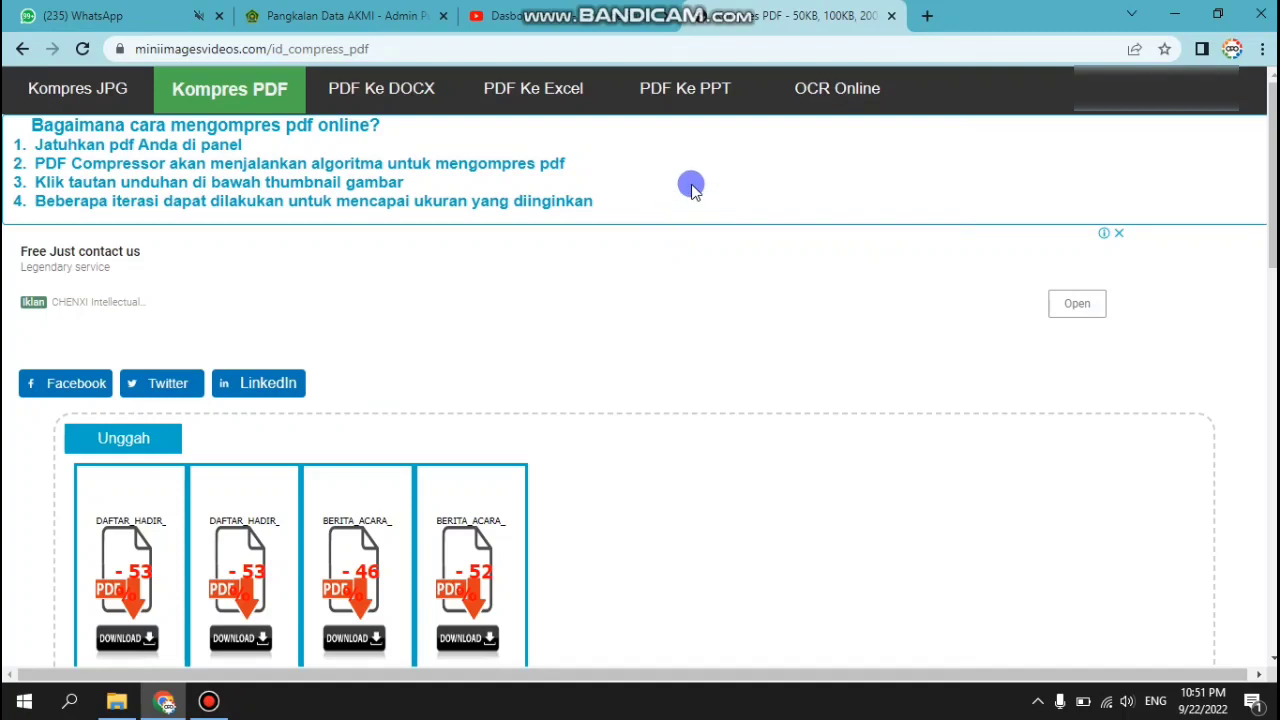
pyautogui.click(380, 30)
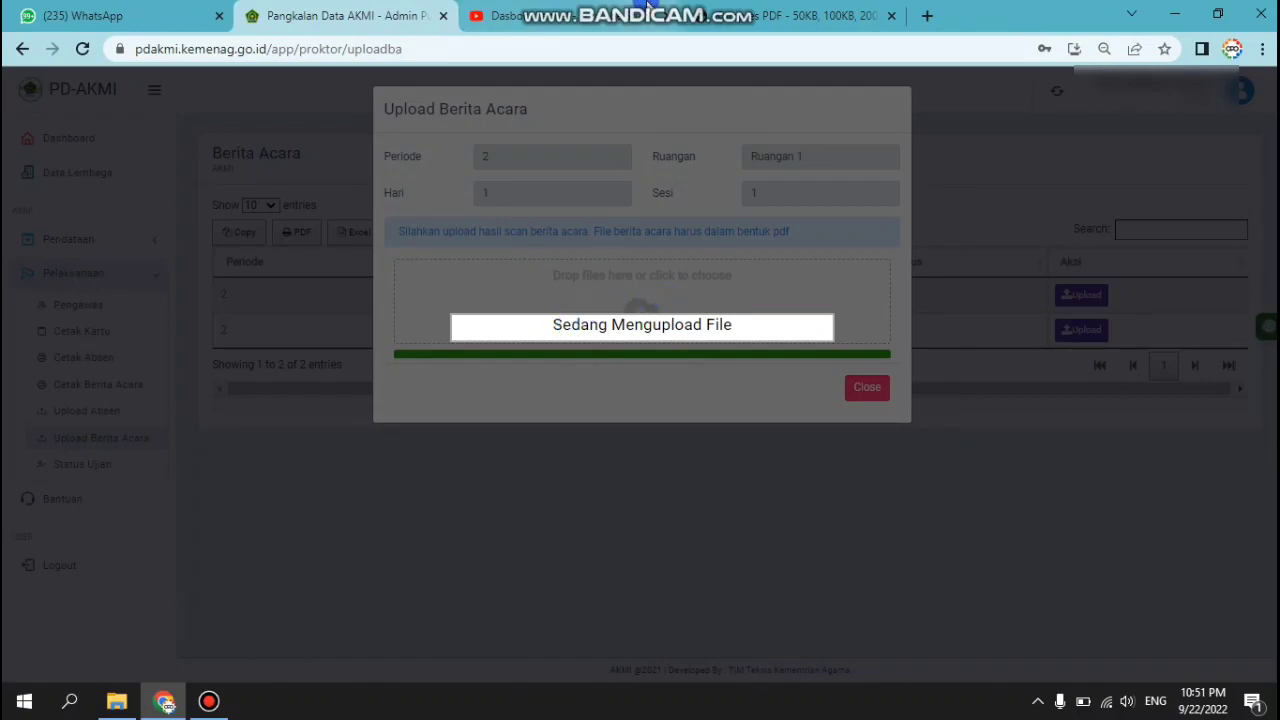
# - Upload the BERITA_ACARA_KAMIS_AKMI_compress3-co… PDF as the Berita Acara scan for period 2, day 2, Ruangan 1, session 1
pyautogui.moveTo(722, 20)
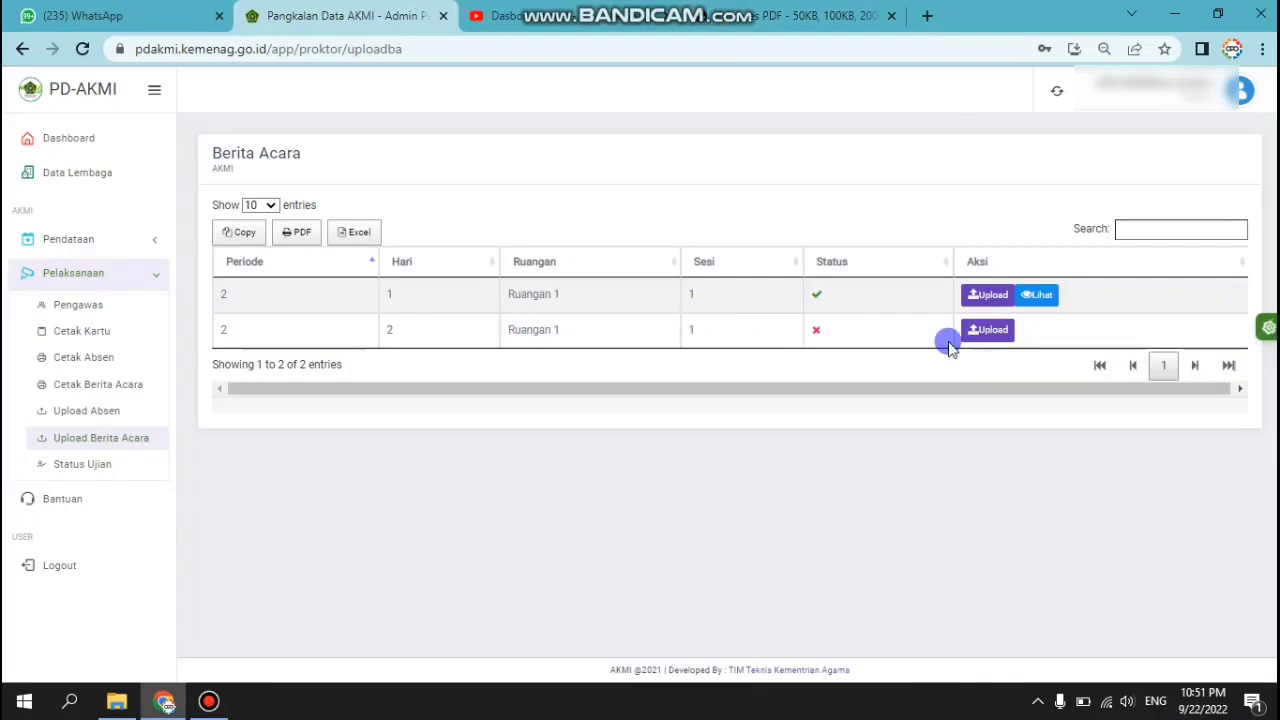
pyautogui.click(995, 336)
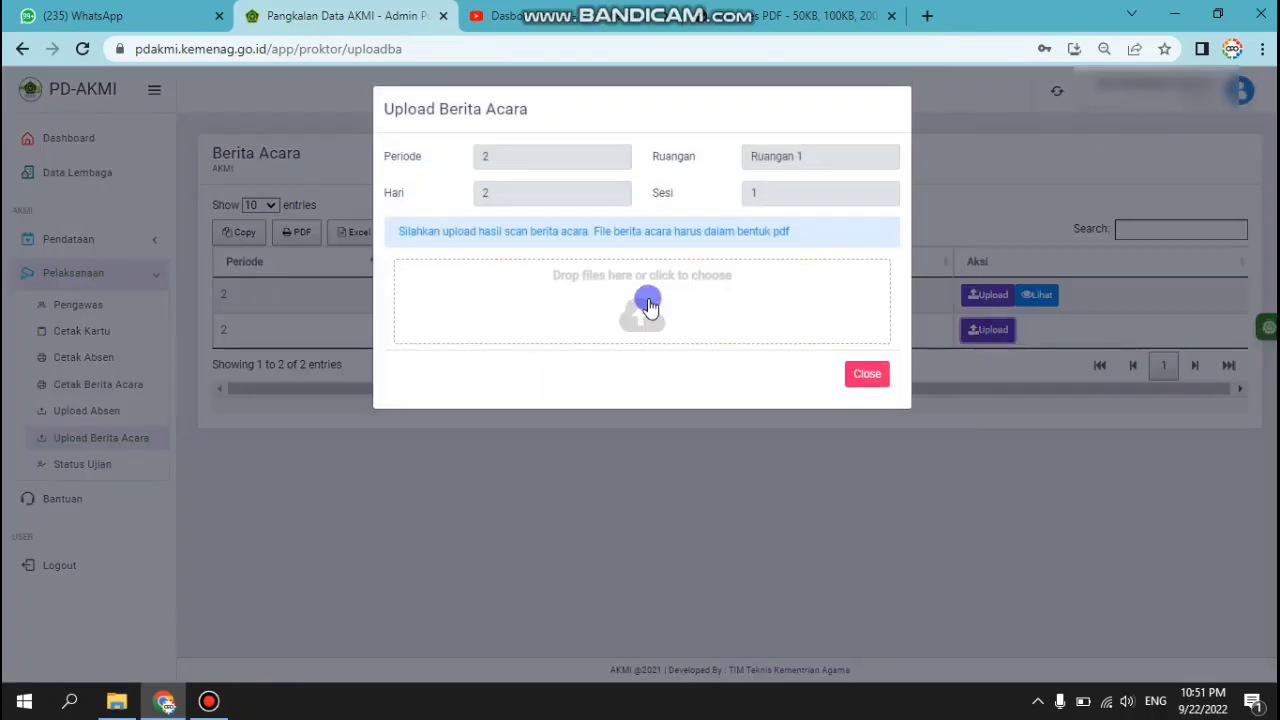
pyautogui.click(649, 303)
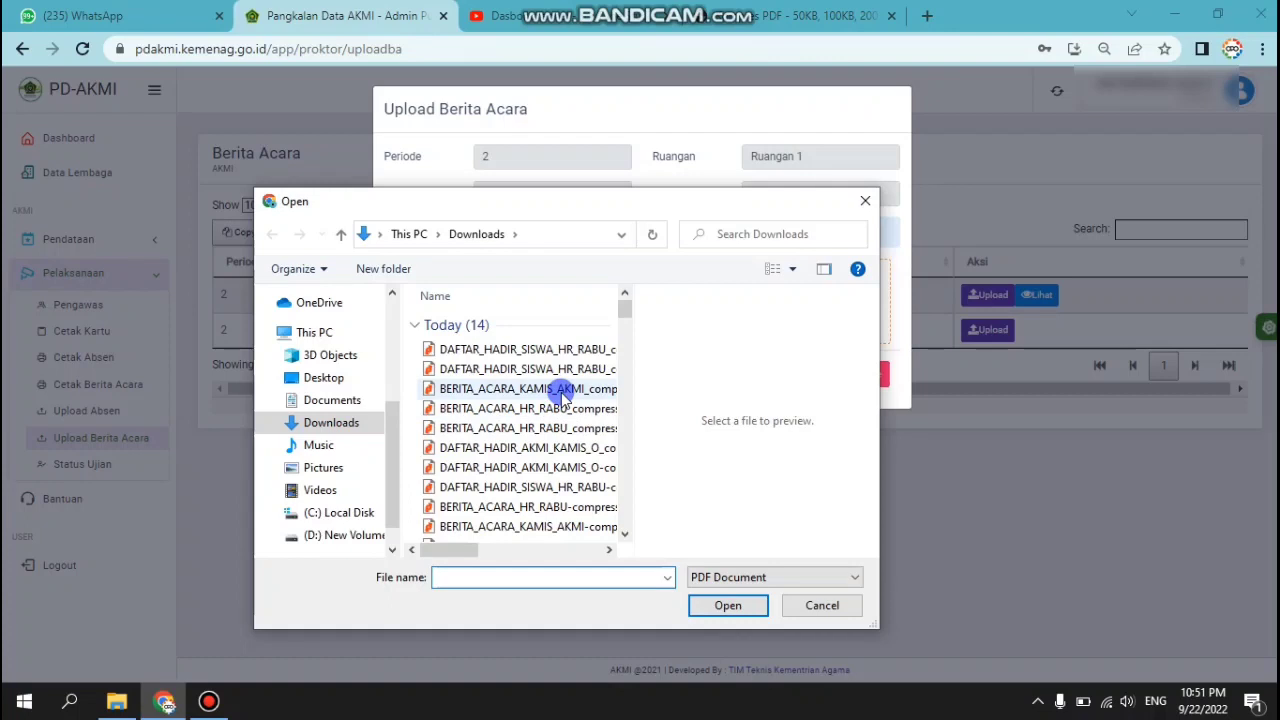
pyautogui.click(562, 392)
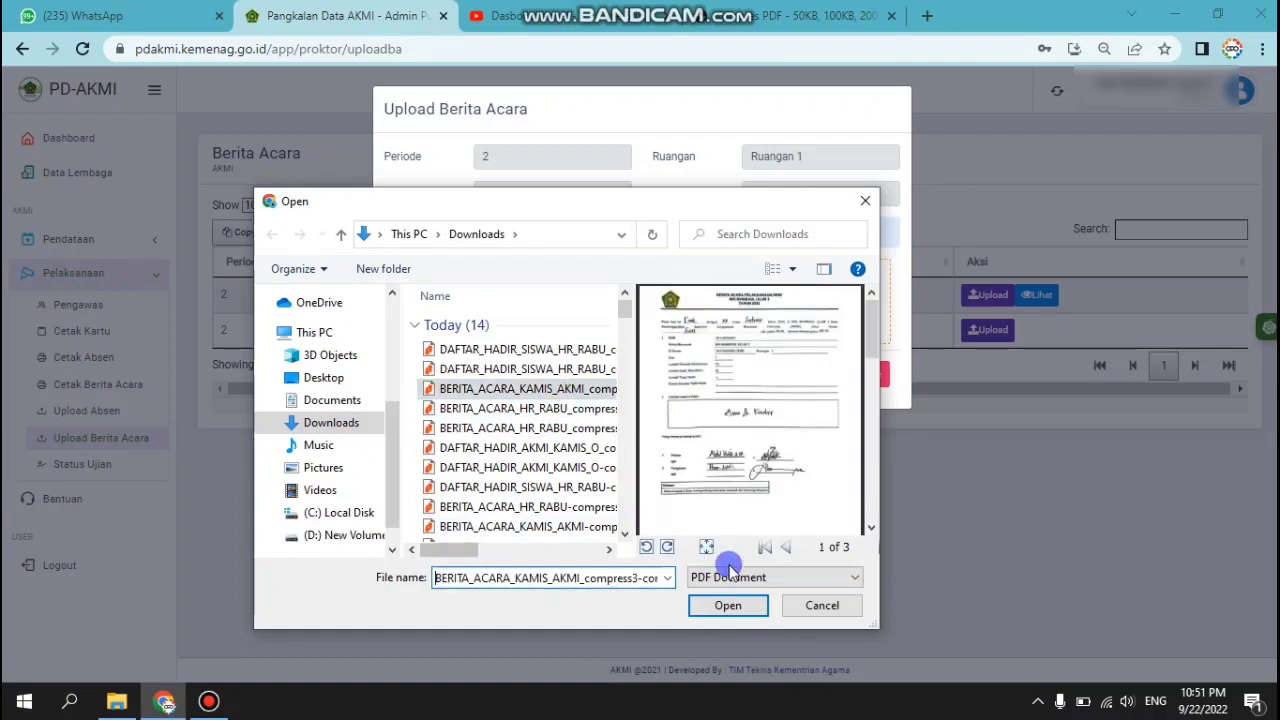
pyautogui.click(737, 603)
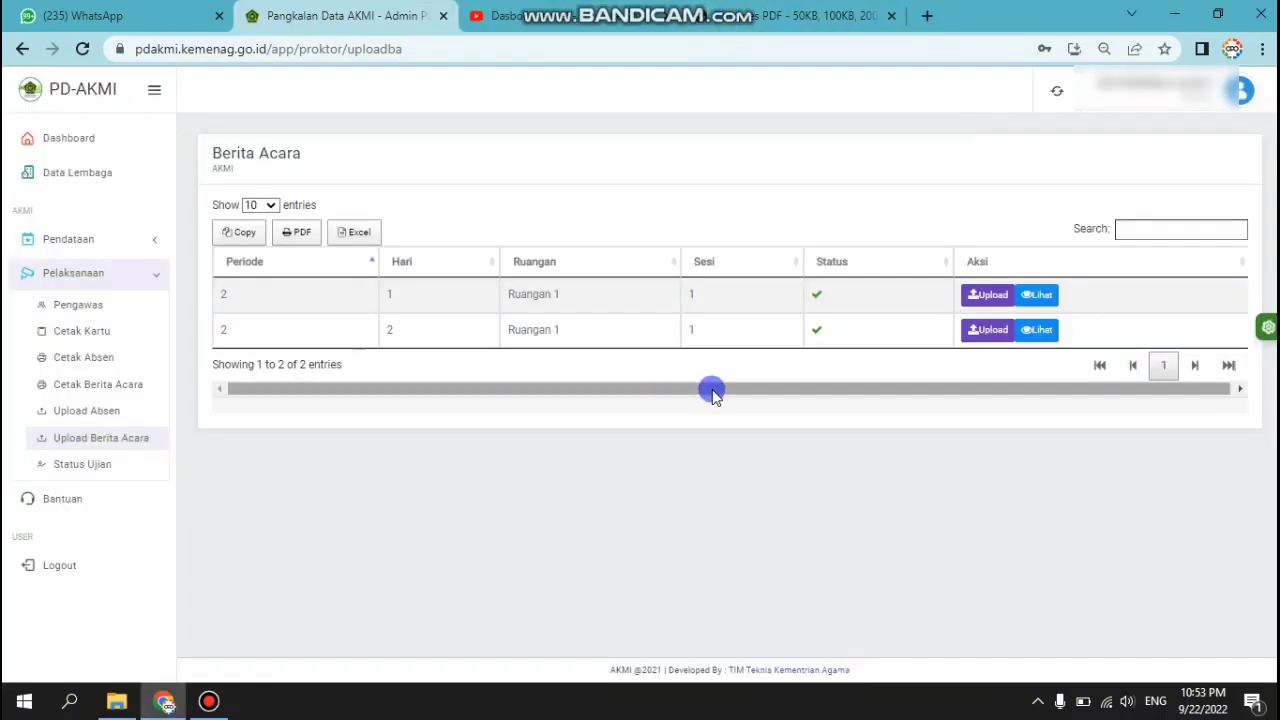
# - Check the uploaded attendance scans for day 1 and day 2 of period 2, closing each preview
pyautogui.click(112, 416)
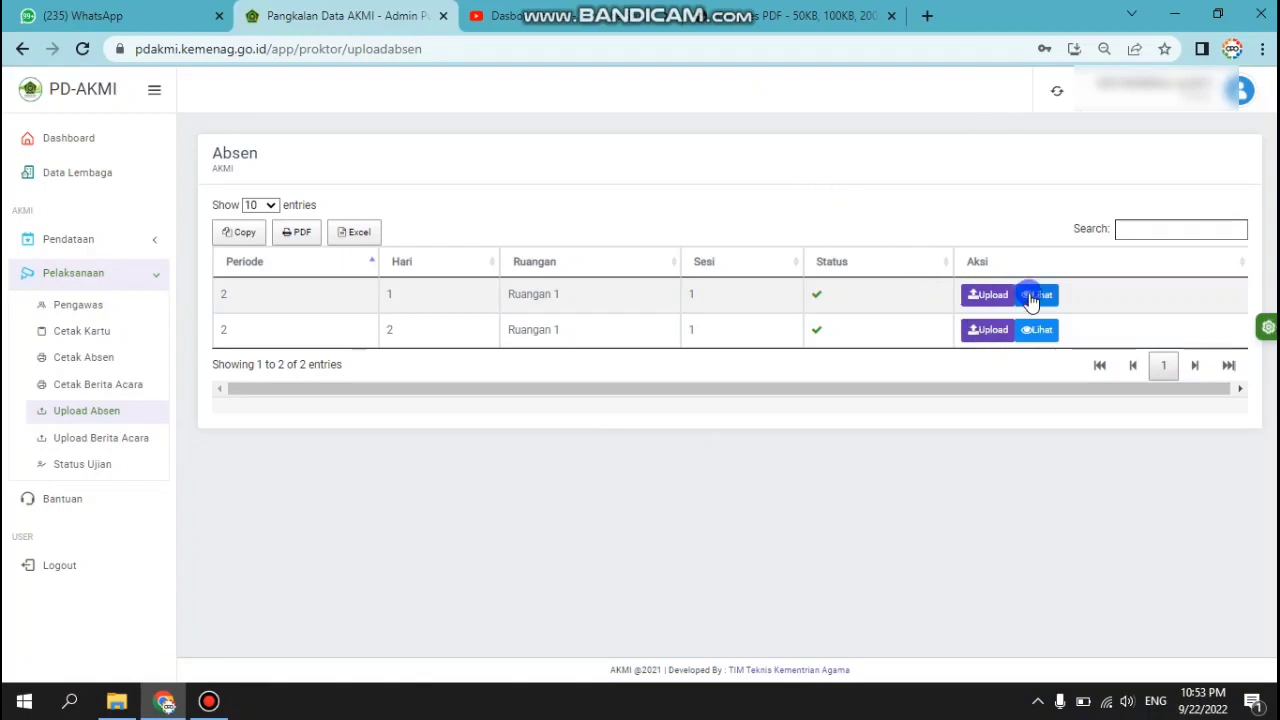
pyautogui.click(1034, 295)
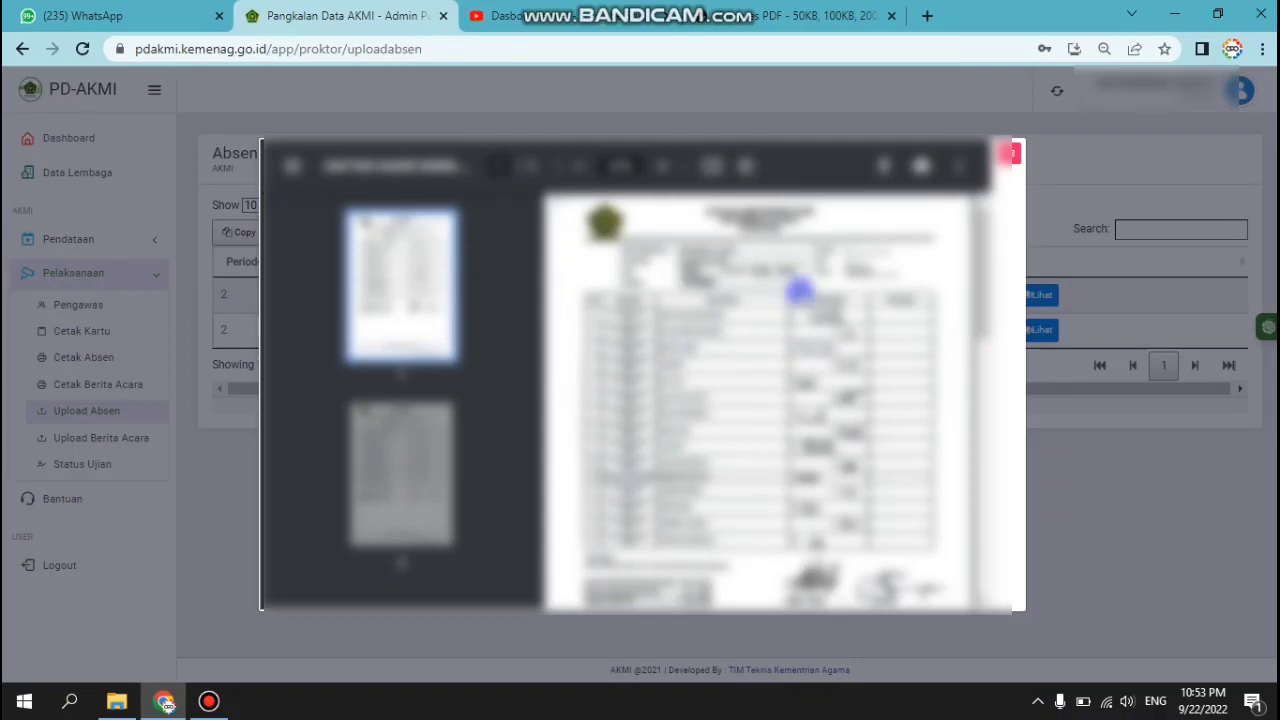
pyautogui.click(1114, 185)
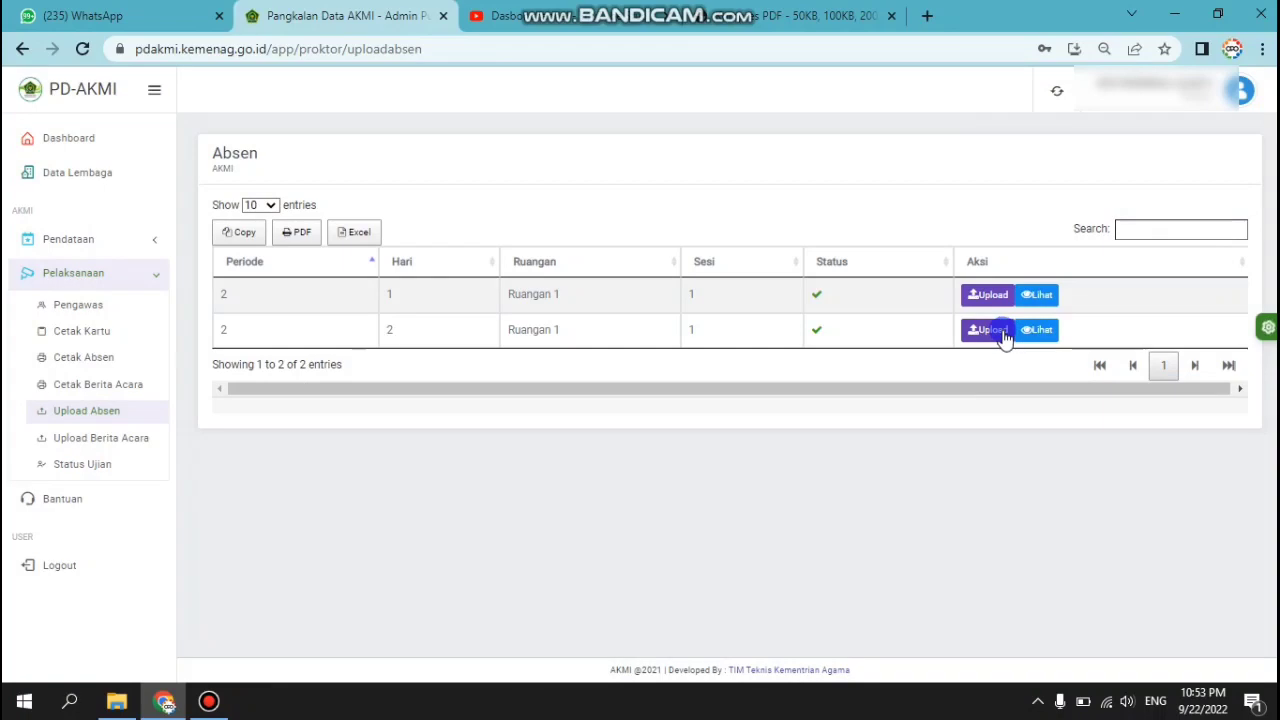
pyautogui.click(1037, 336)
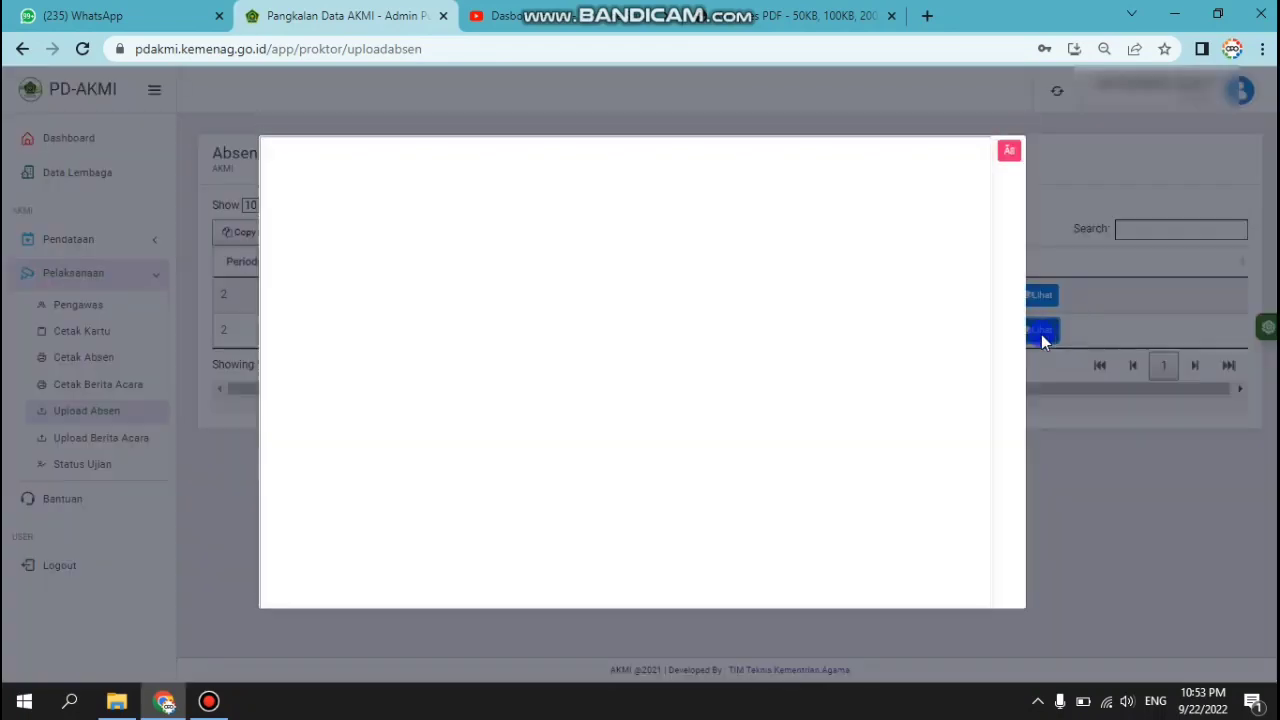
pyautogui.click(821, 360)
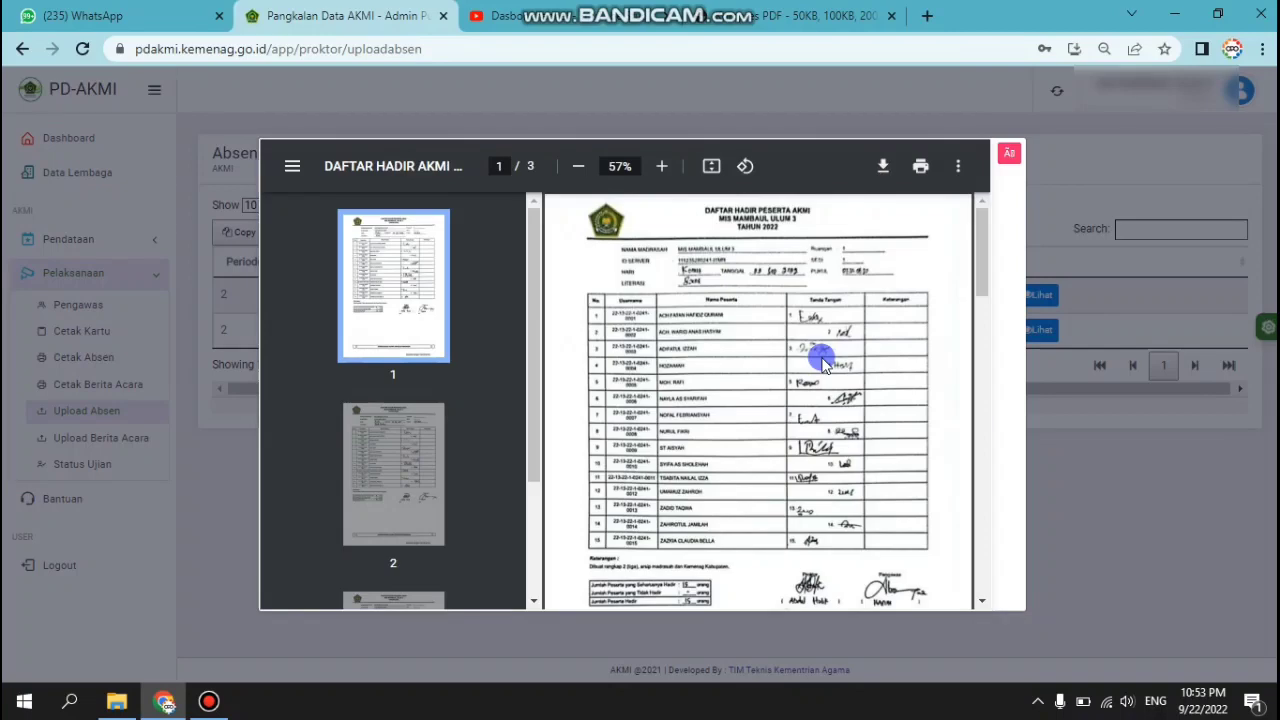
pyautogui.click(1072, 182)
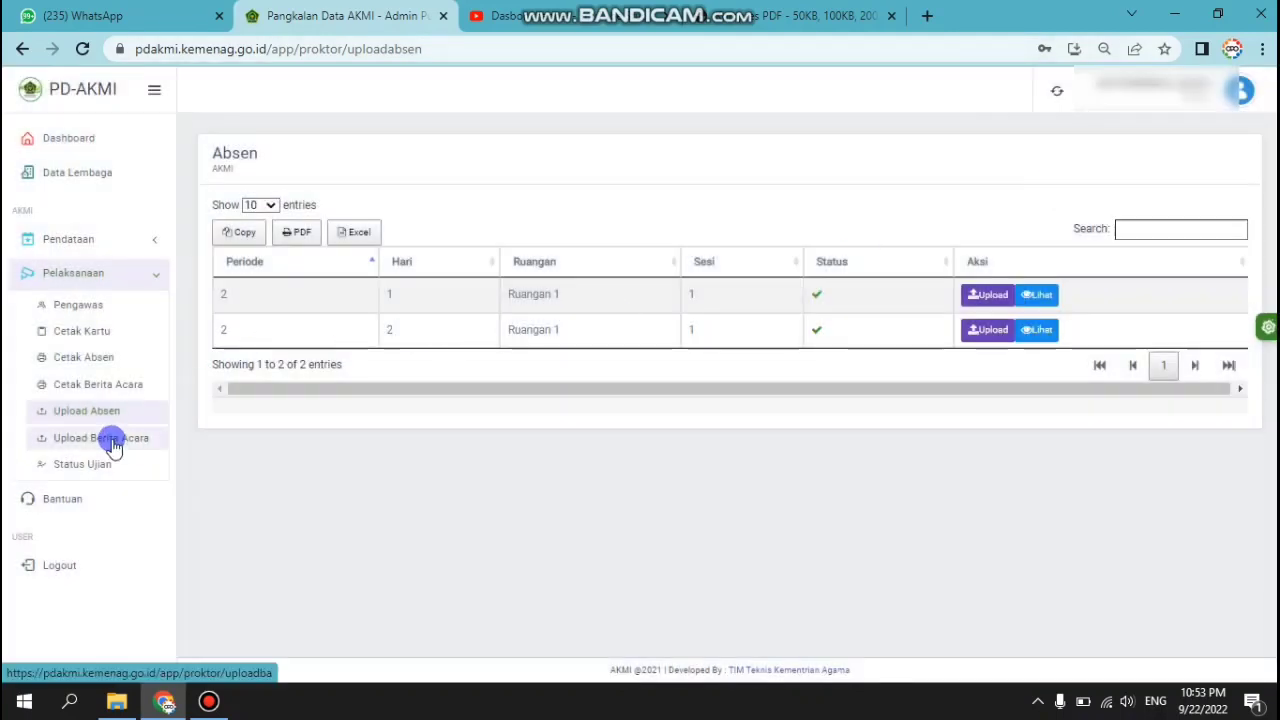
# - Check the uploaded Berita Acara scans for day 1 and day 2, looking through the pages of the day 2 document
pyautogui.click(113, 441)
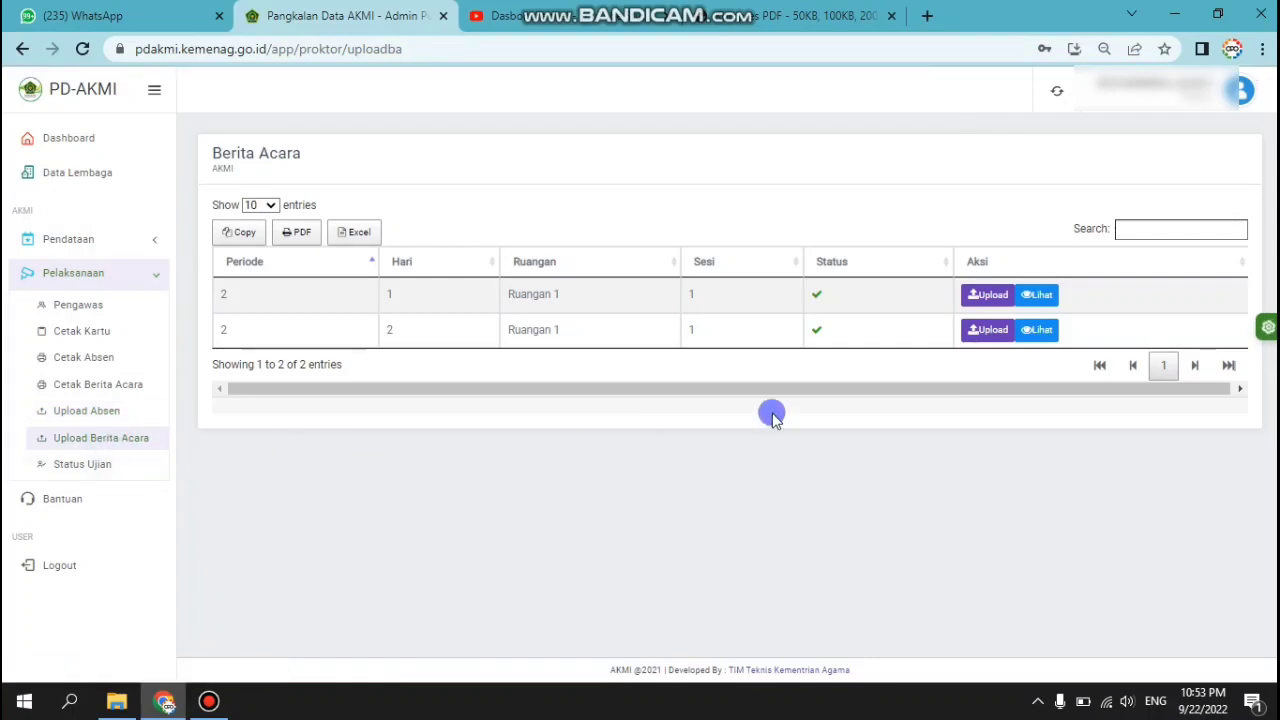
pyautogui.click(1036, 293)
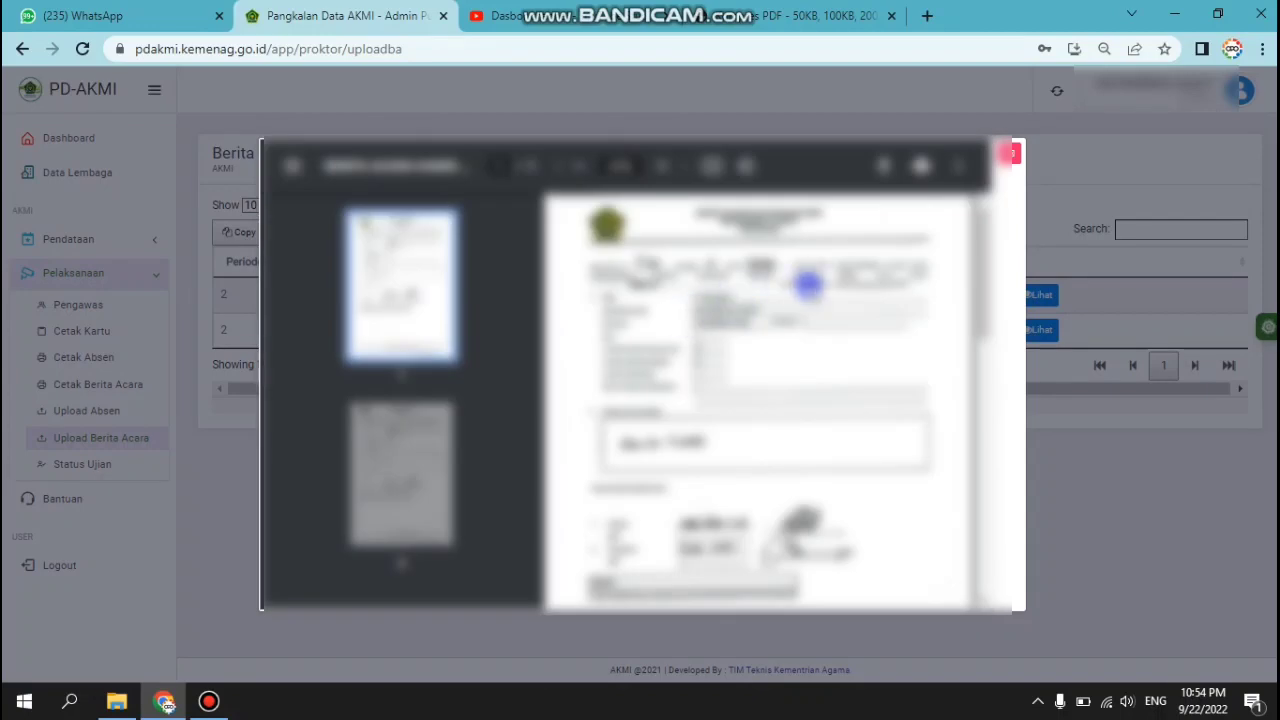
pyautogui.click(1012, 153)
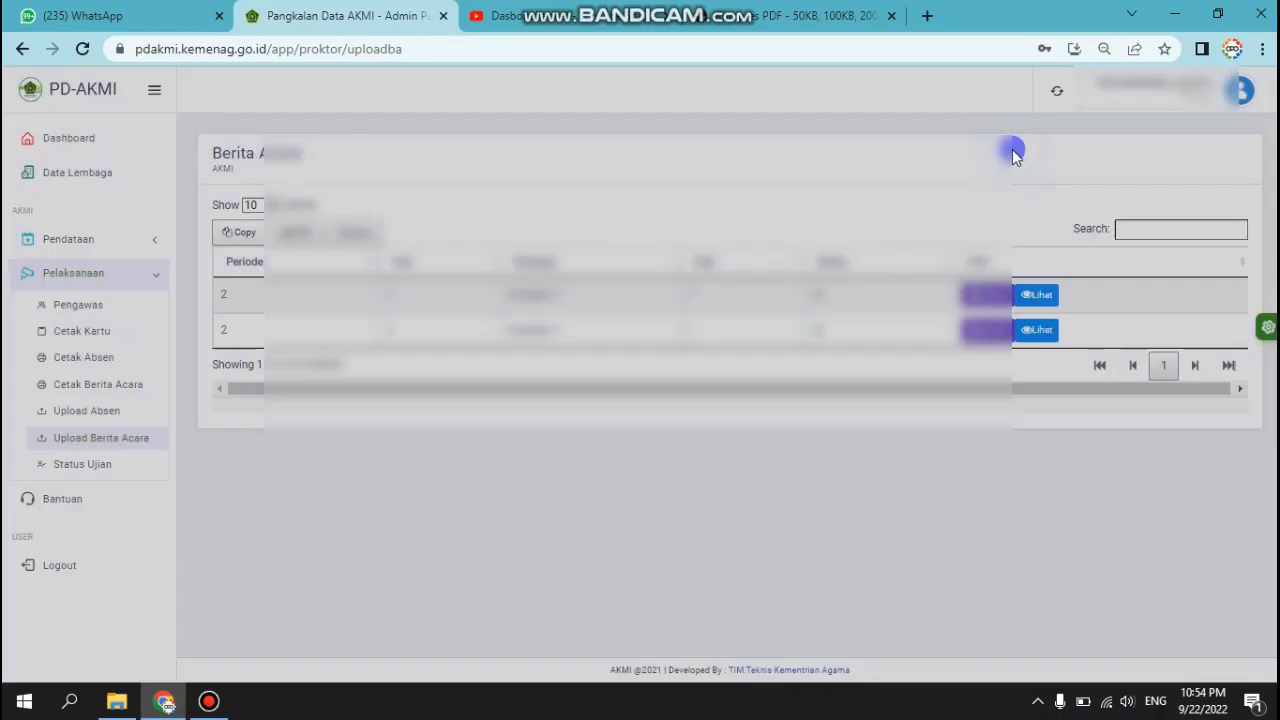
pyautogui.click(1031, 331)
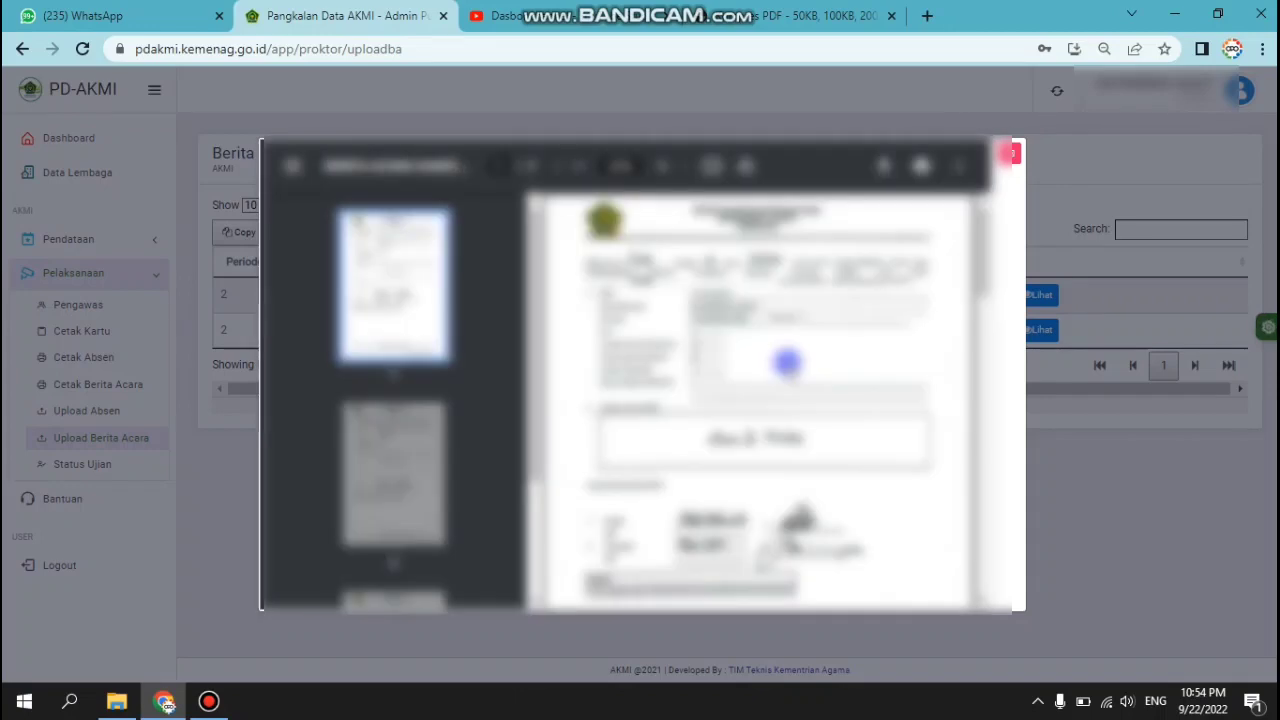
pyautogui.scroll(-6, 787, 363)
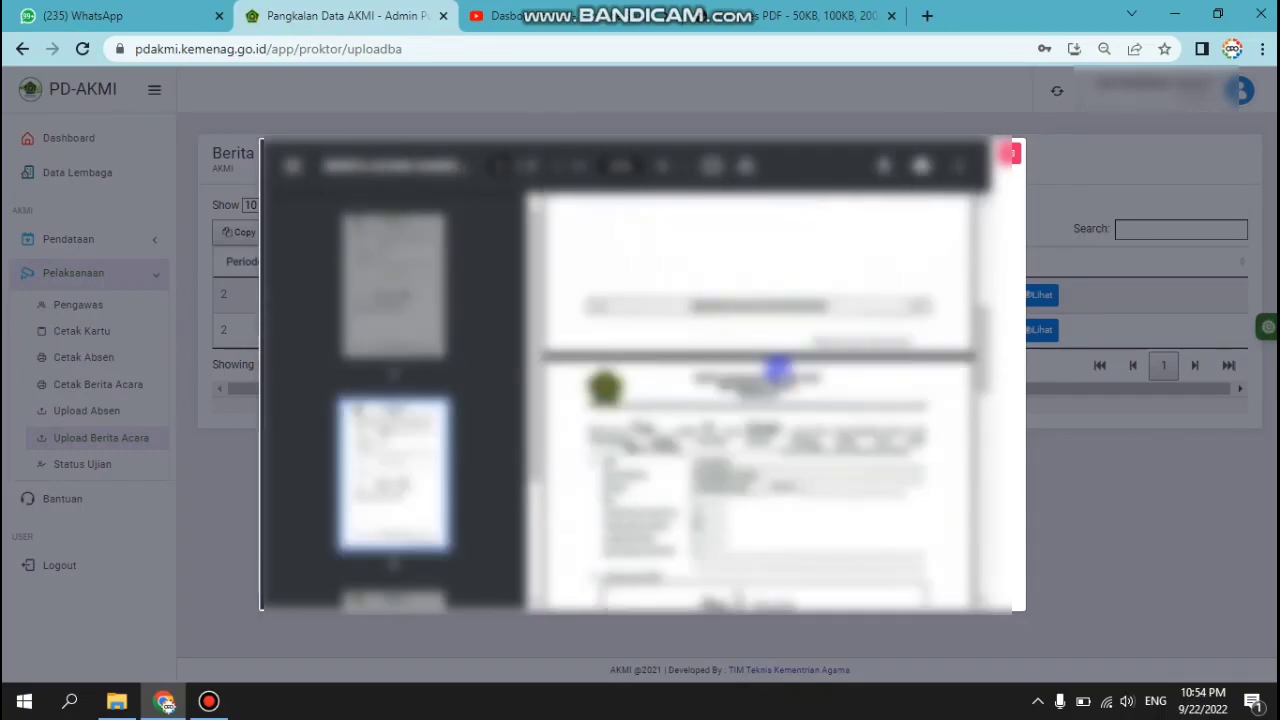
pyautogui.scroll(-4, 767, 373)
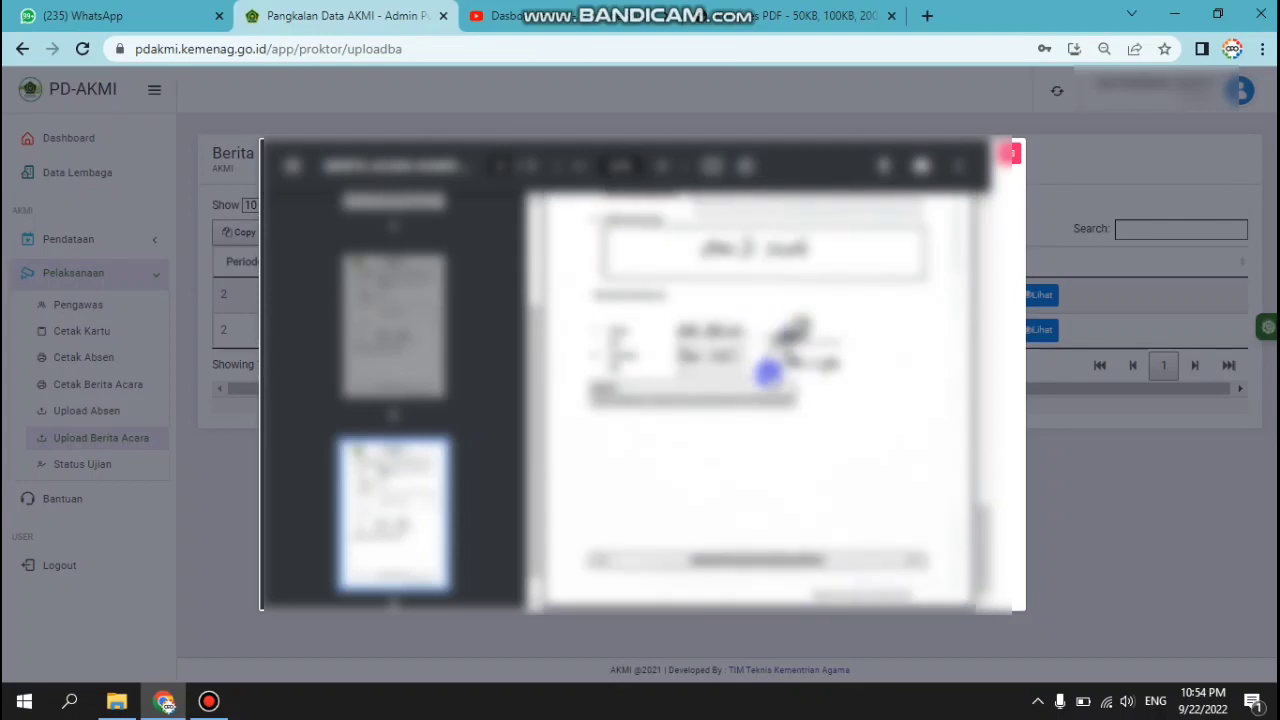
pyautogui.scroll(2, 767, 373)
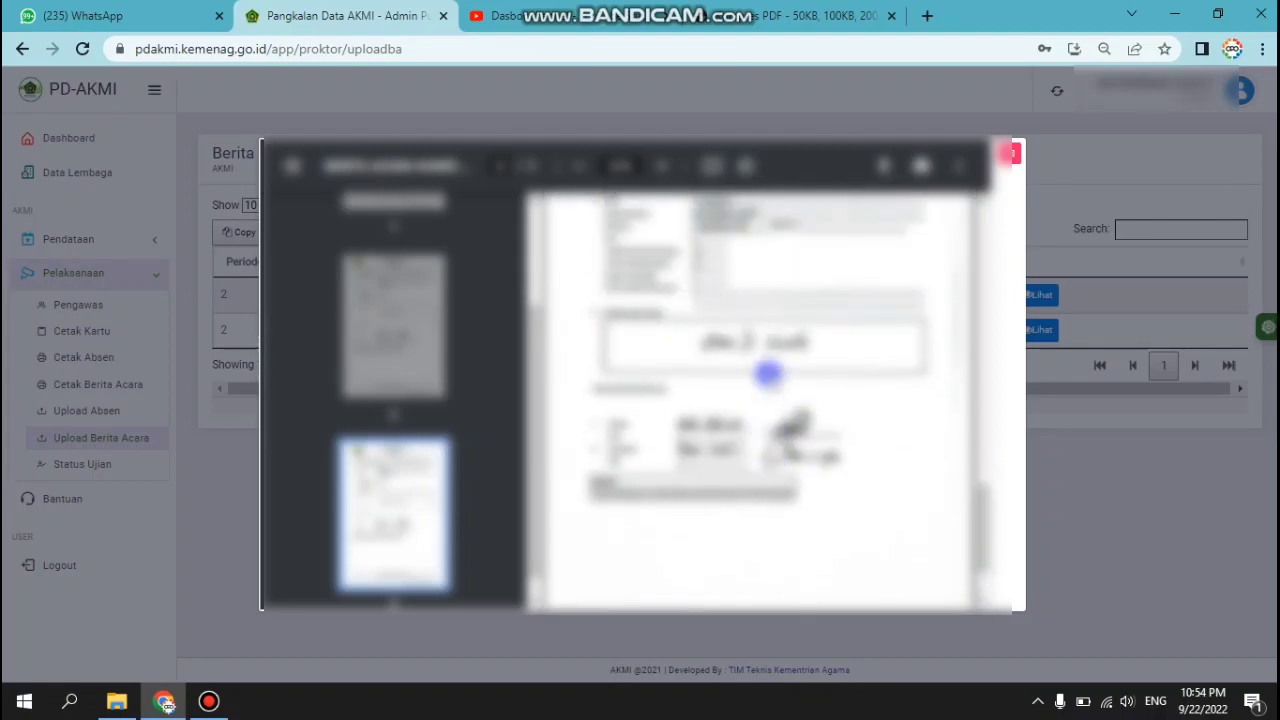
pyautogui.scroll(3, 767, 373)
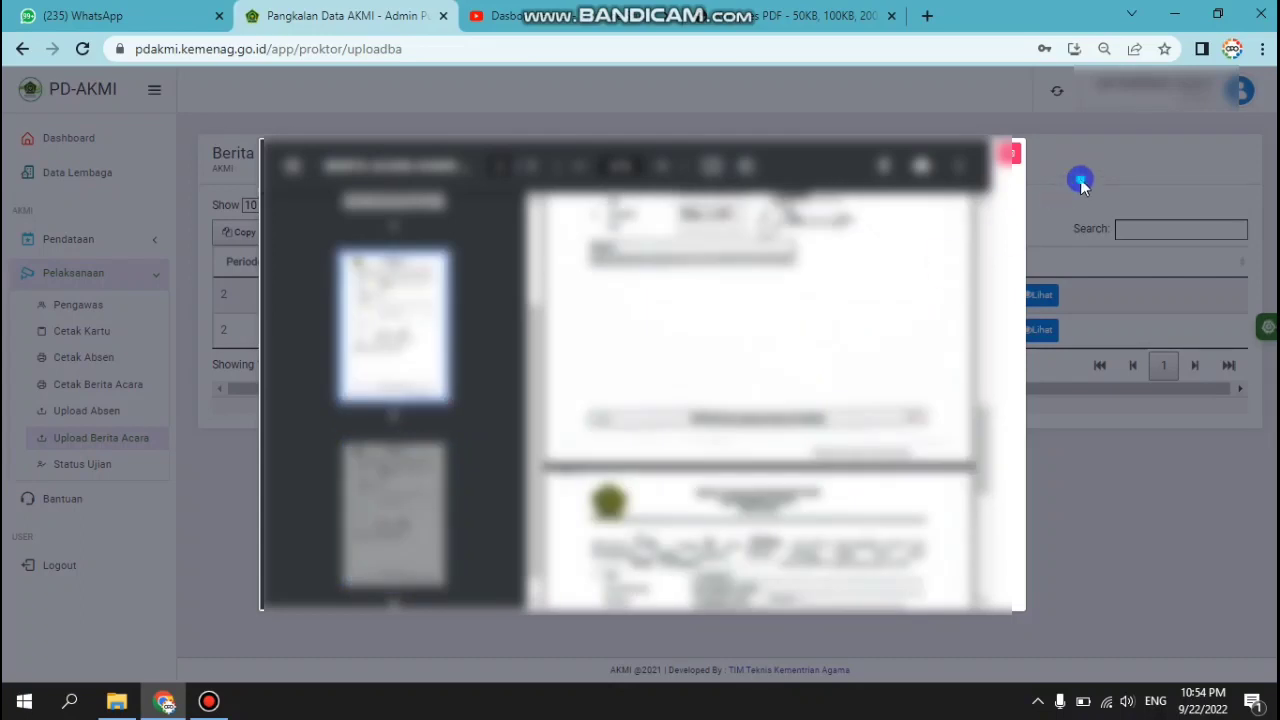
pyautogui.click(1080, 177)
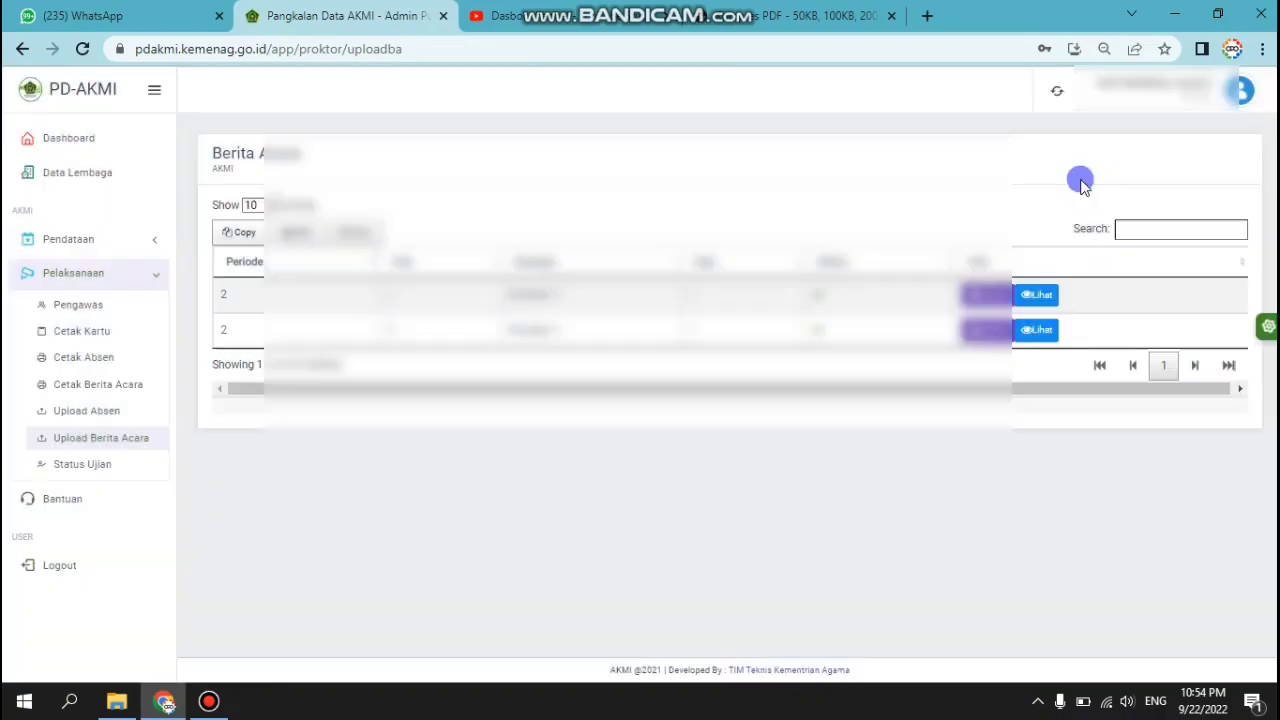
# - View the participants' exam completion status with 25 entries shown per page
pyautogui.click(100, 466)
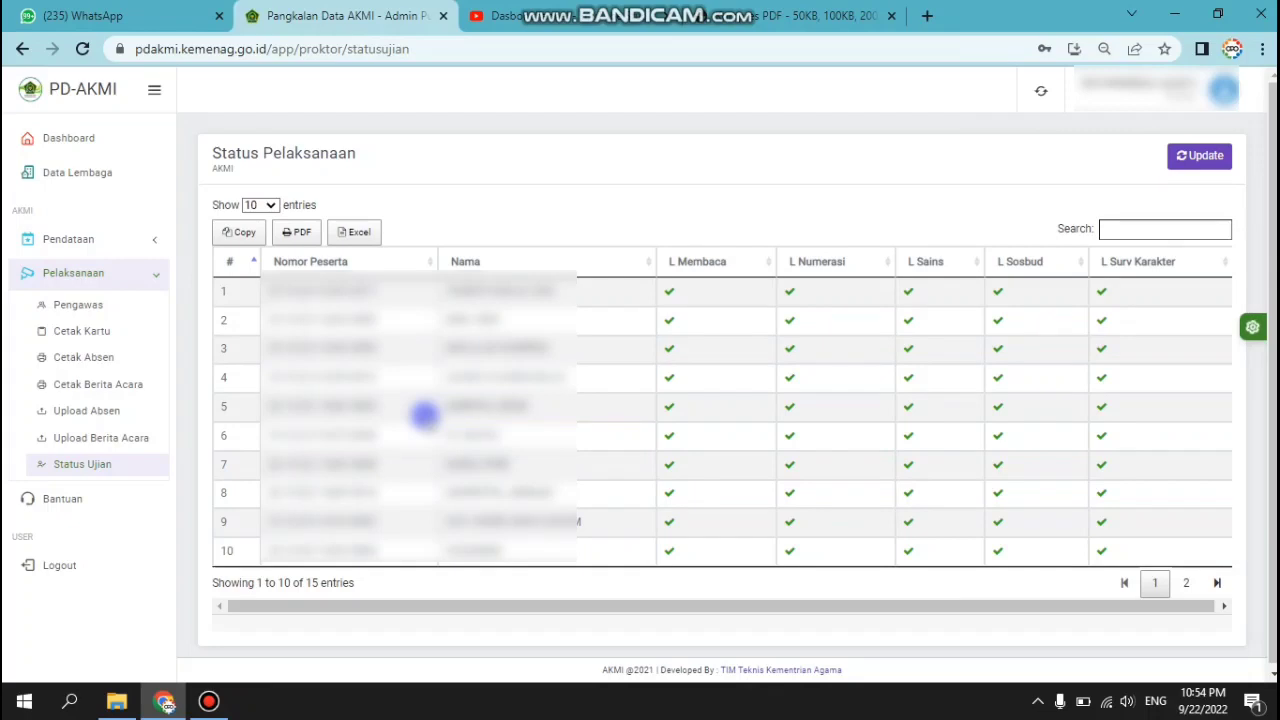
pyautogui.click(278, 207)
pyautogui.click(278, 237)
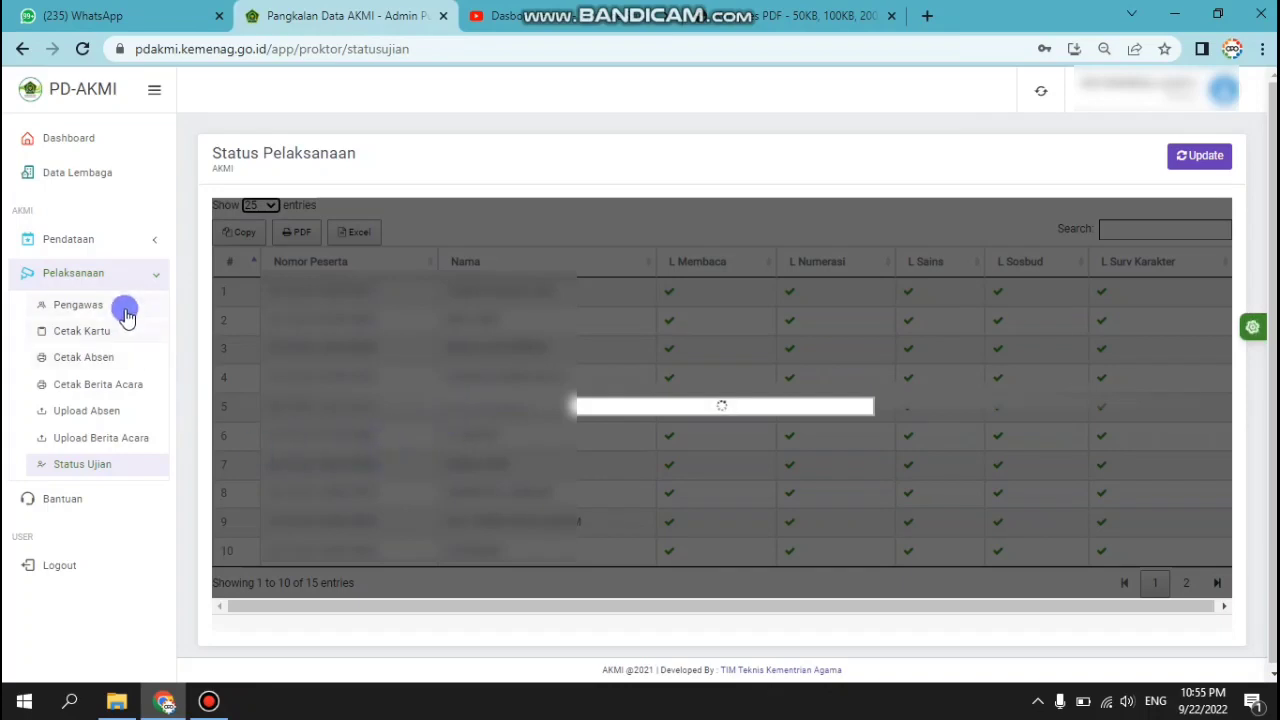
# - View the printable participant cards and the printable attendance sheet again
pyautogui.click(103, 330)
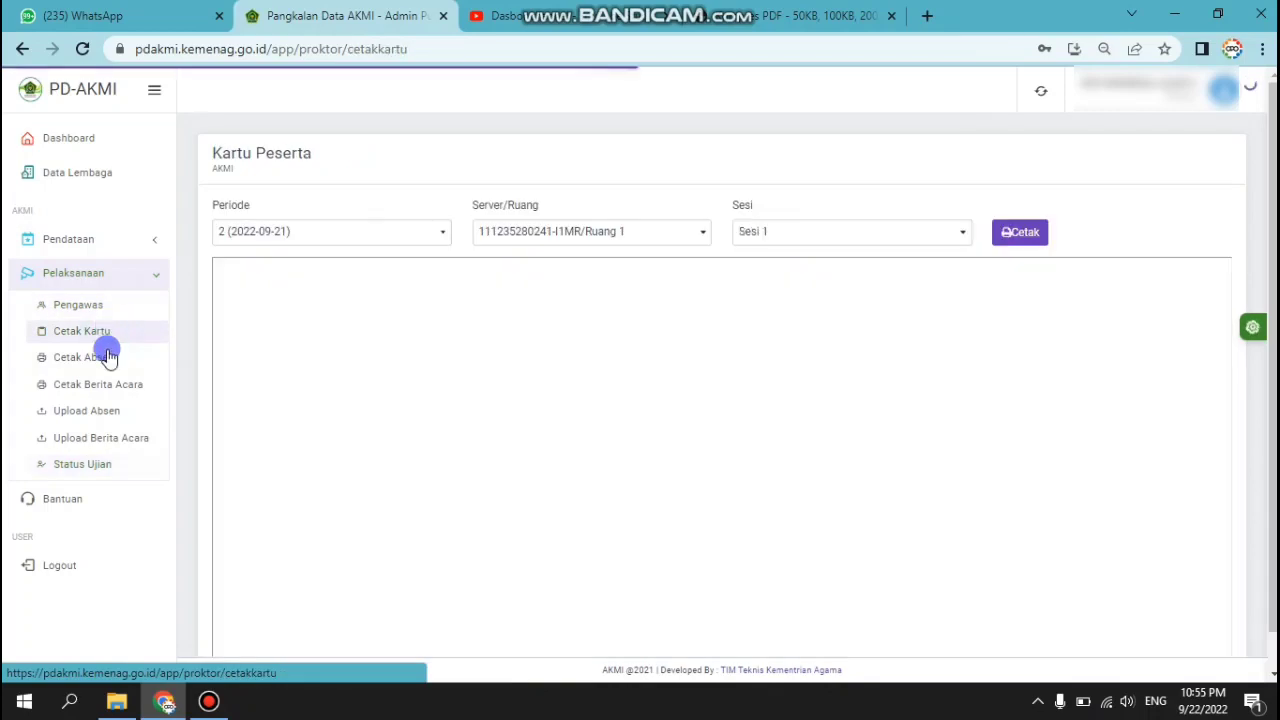
pyautogui.click(108, 357)
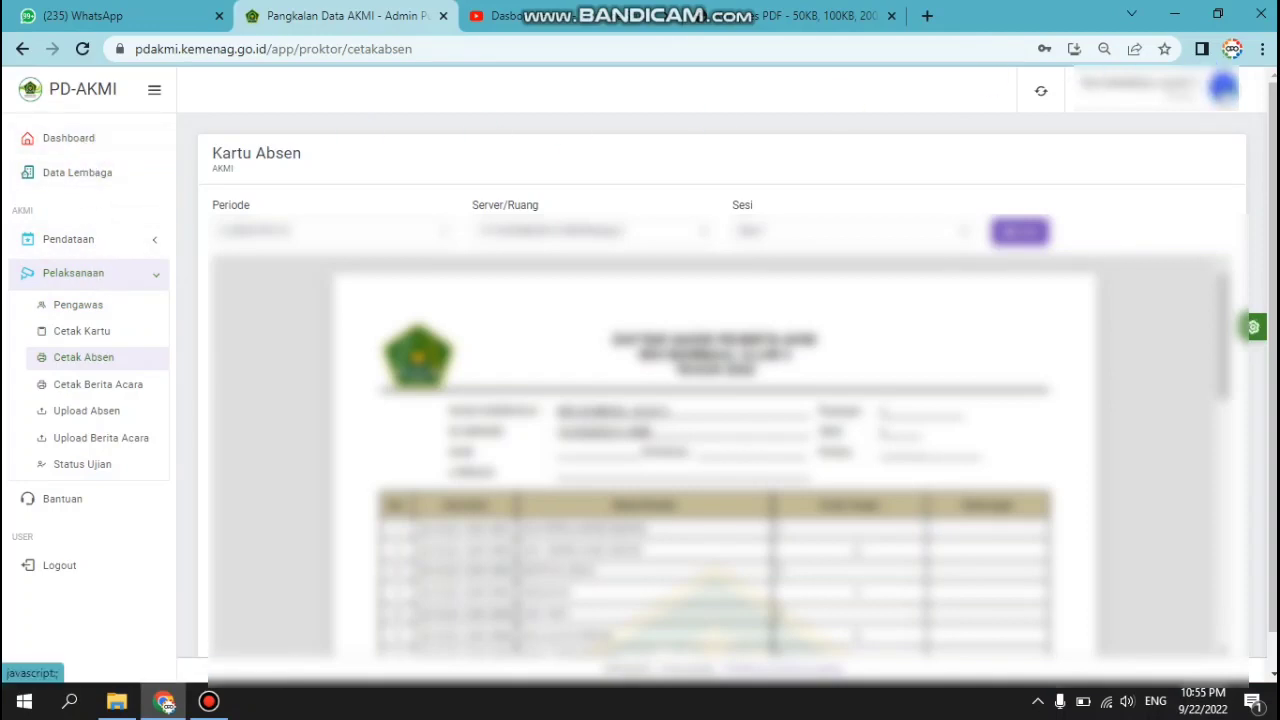
# - Log out of the PD-AKMI account and return to the login page
pyautogui.click(1224, 89)
pyautogui.click(1180, 155)
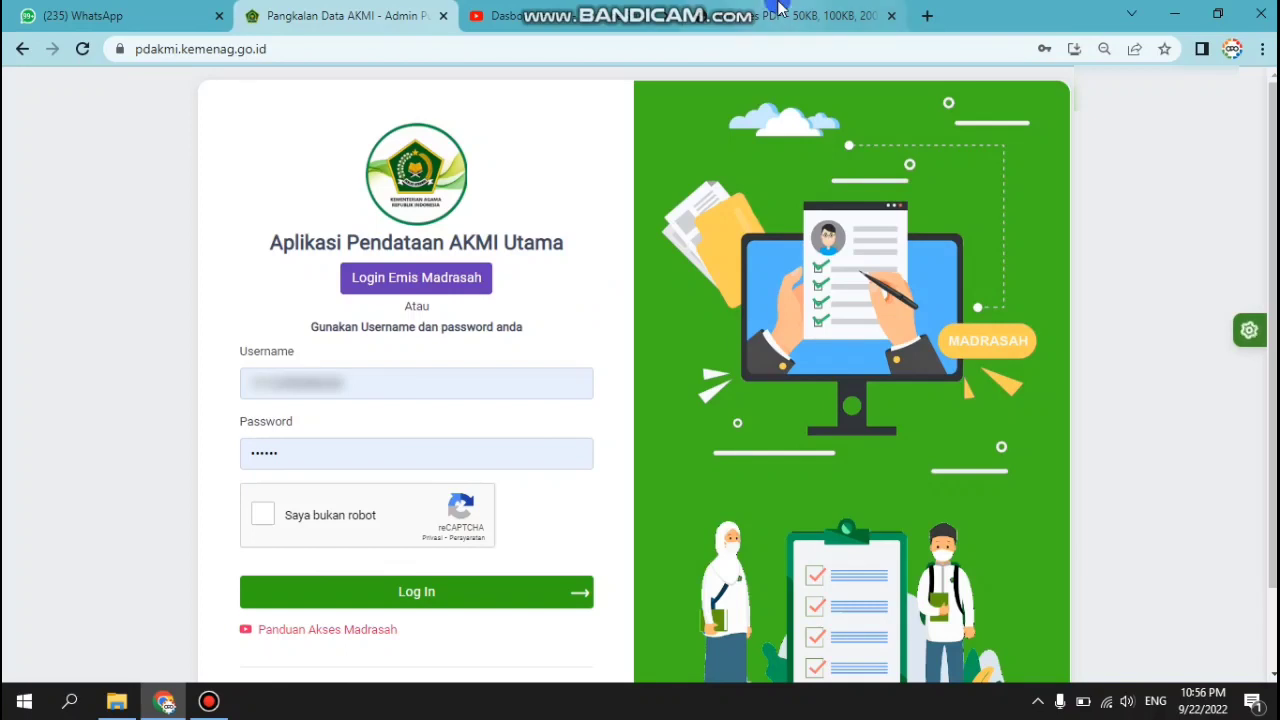
pyautogui.moveTo(780, 10)
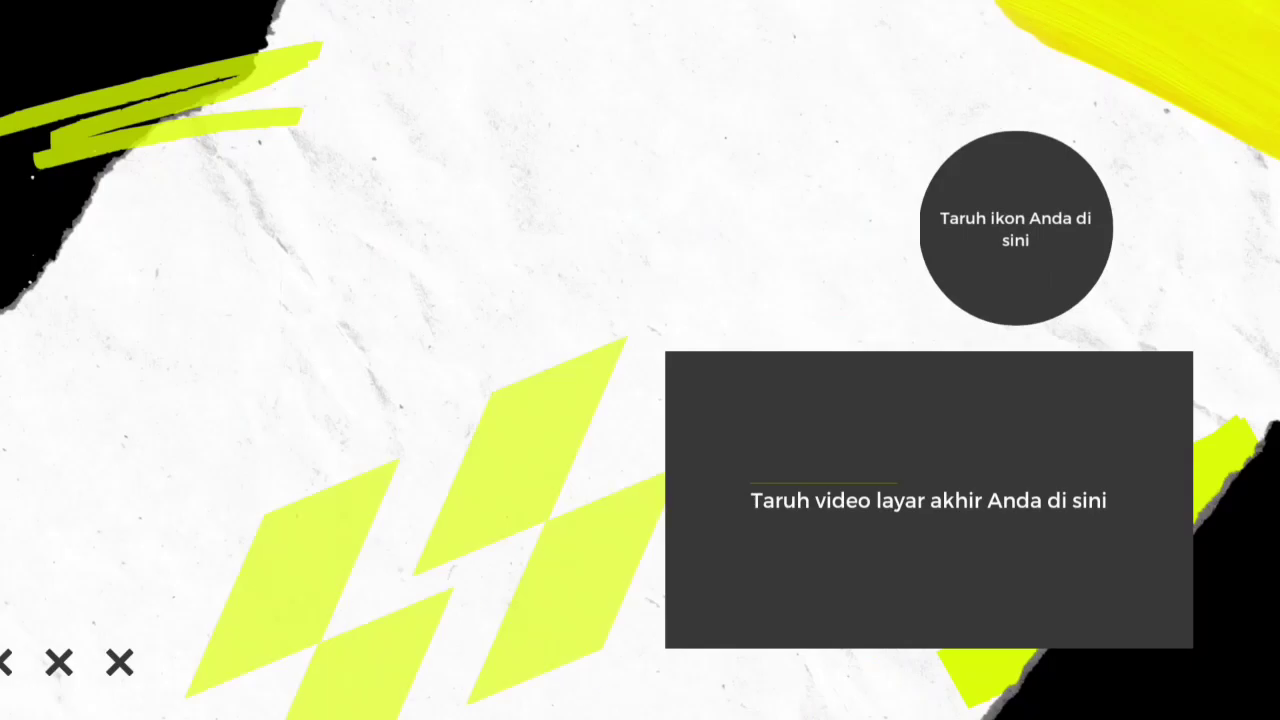